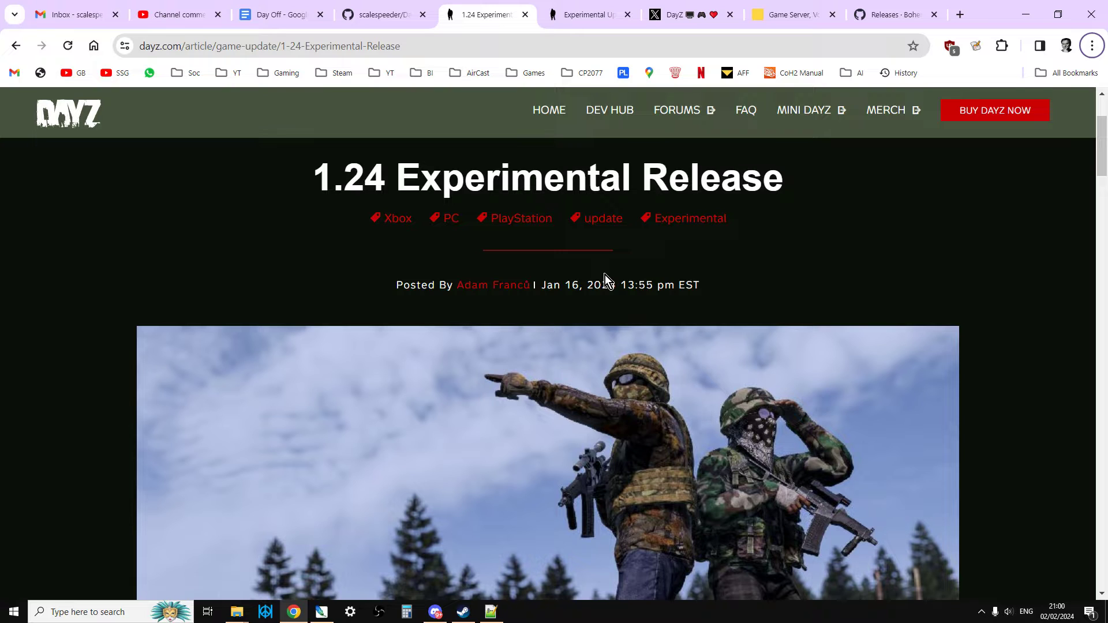
Open the Experimental Update 1.24 change log and highlight the Vikhr rifle's name under the added items.
click(587, 18)
scroll(545, 323, down, 4)
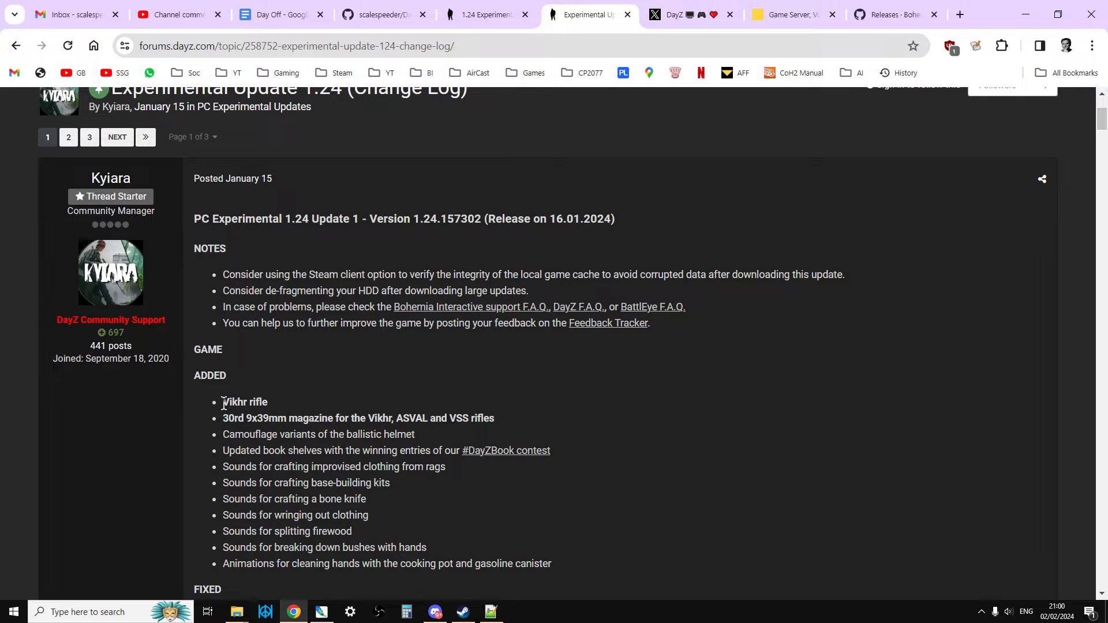
drag(222, 403, 253, 404)
Switch to Notepad++ and copy the type name Vikhr from its new entry in the experimental types.xml.
click(492, 613)
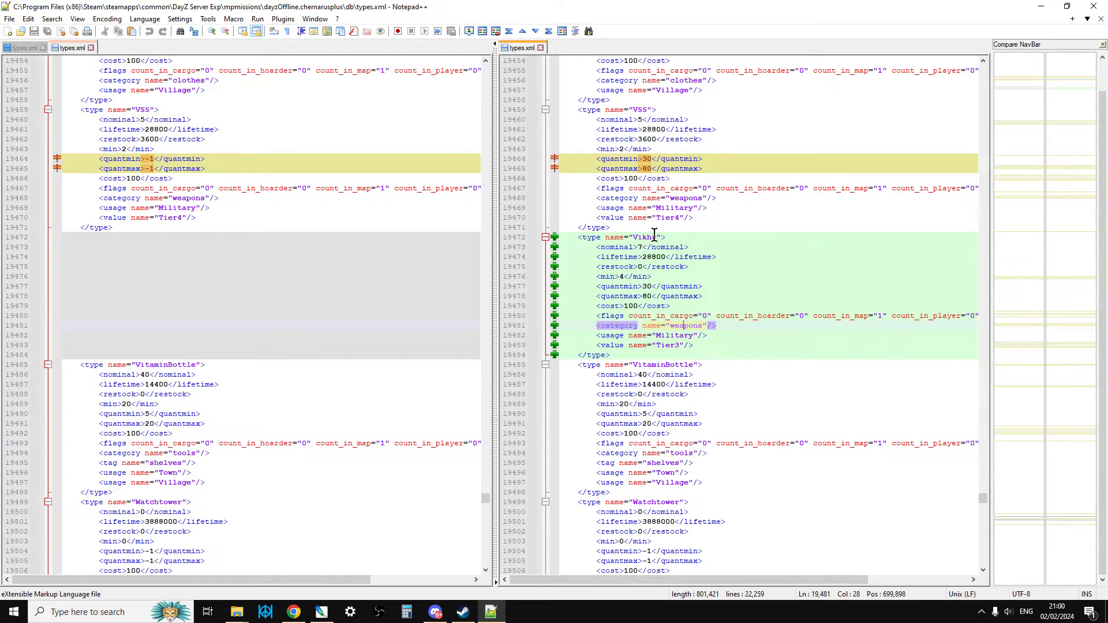
drag(657, 237, 633, 237)
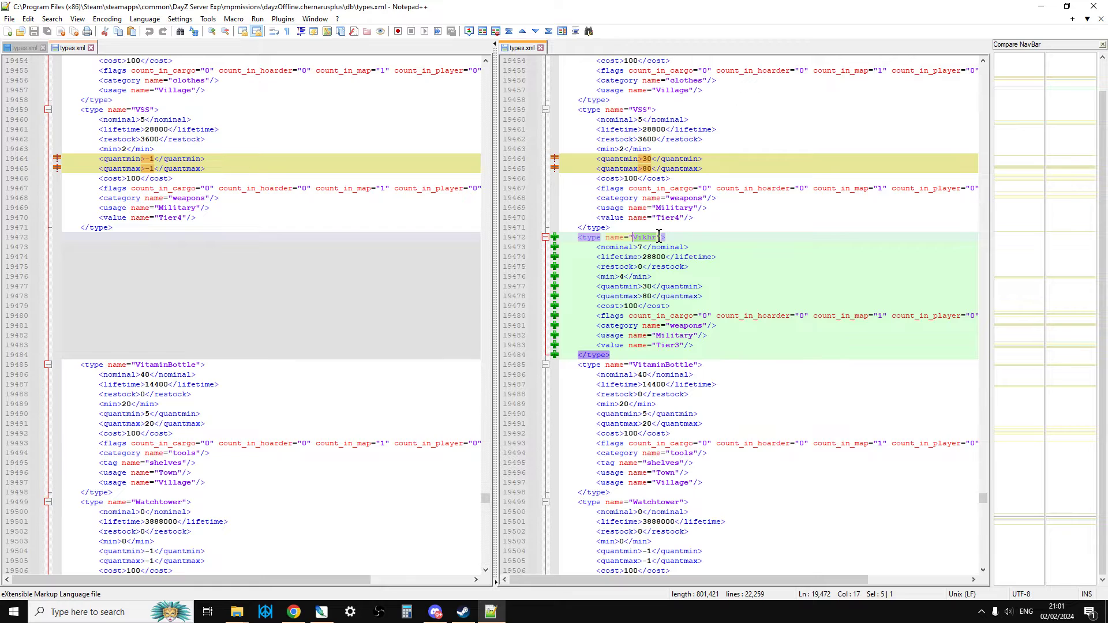
right_click(637, 239)
click(669, 259)
click(658, 247)
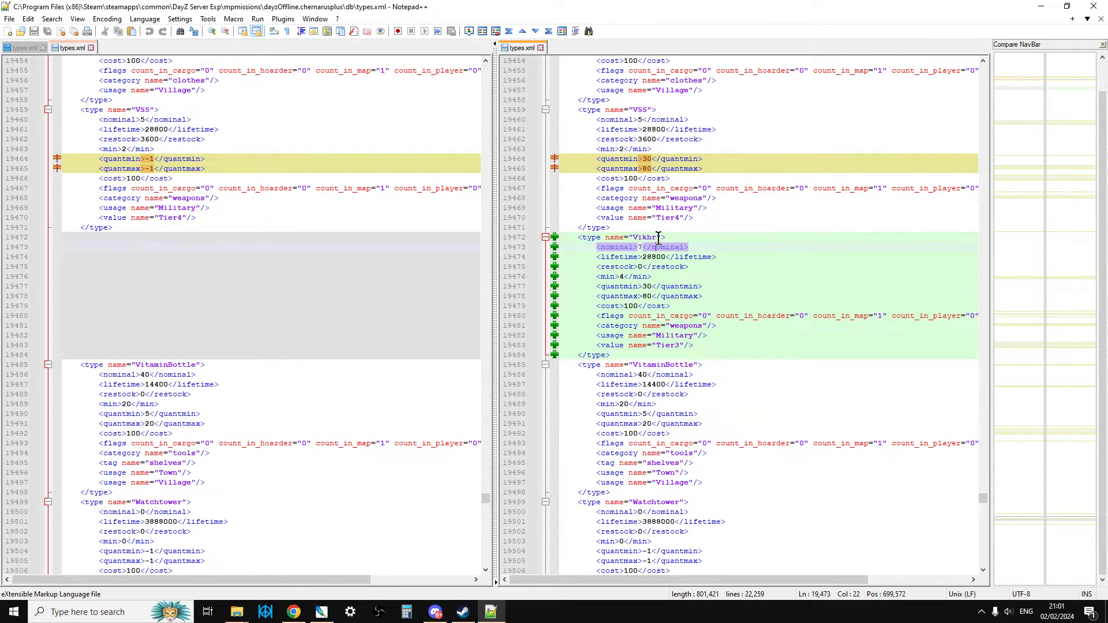
drag(659, 237, 634, 238)
right_click(635, 239)
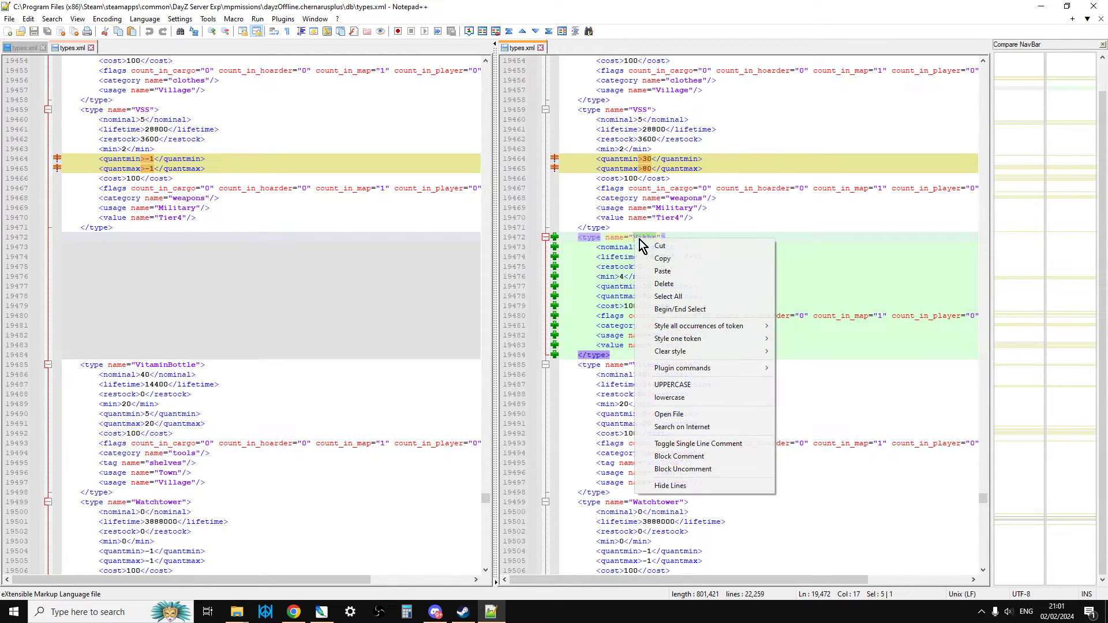
click(673, 259)
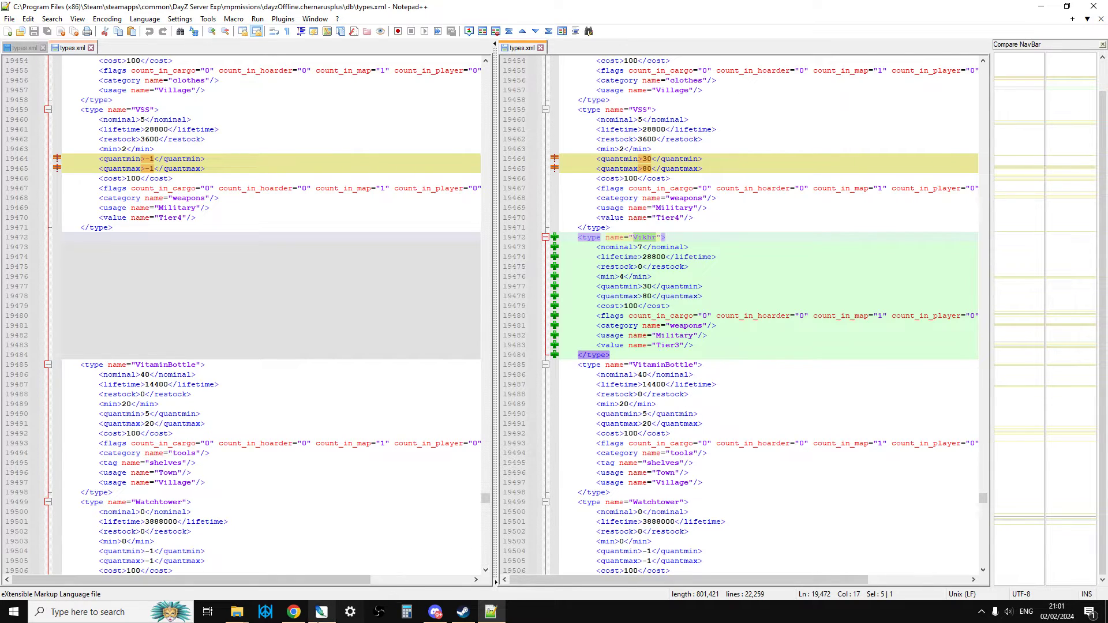
Switch back to Chrome and view the official DayZ profile on X.
click(294, 611)
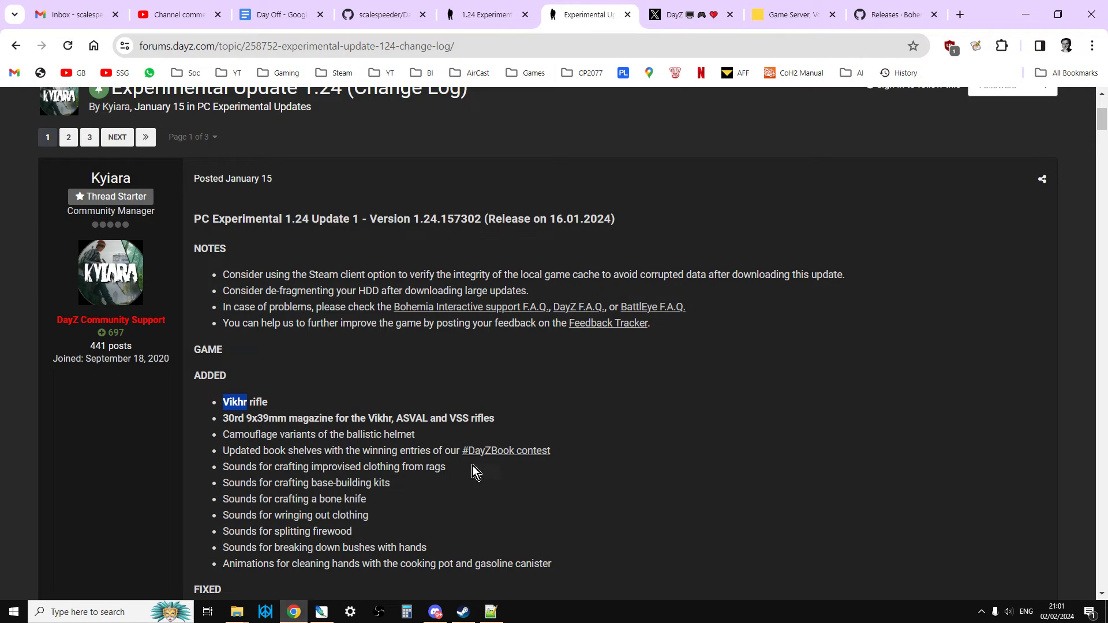
click(681, 15)
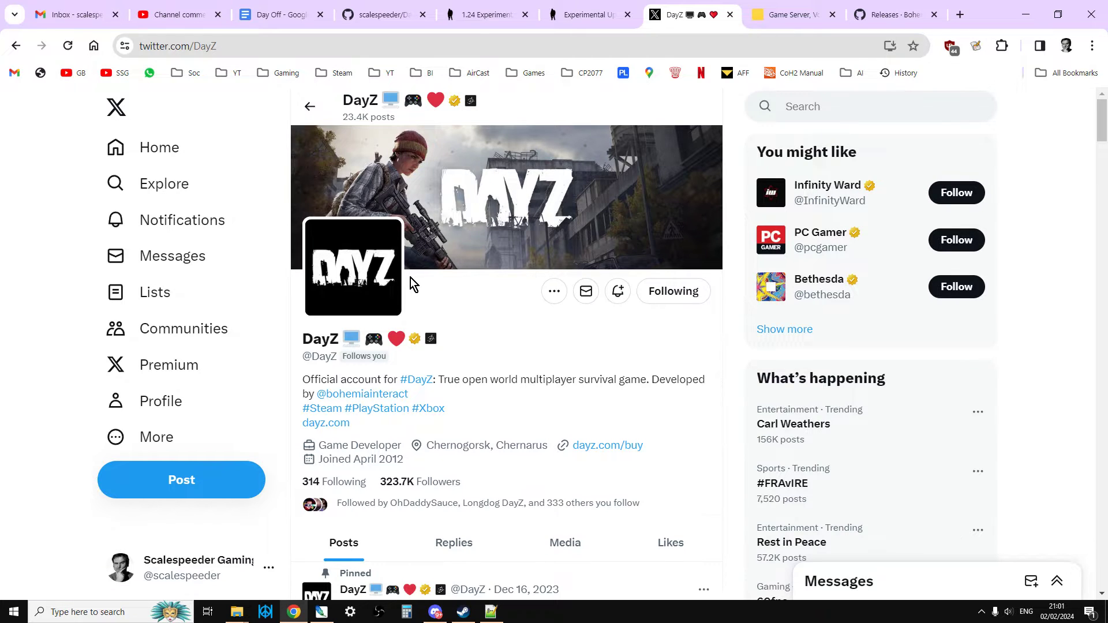
scroll(411, 279, down, 1)
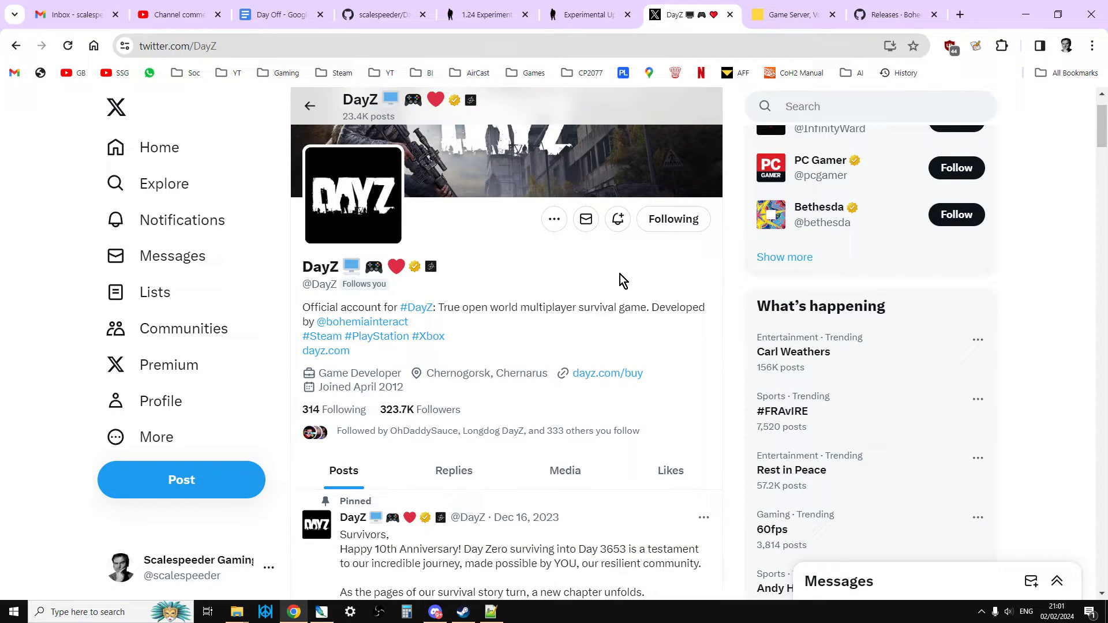
scroll(504, 334, up, 1)
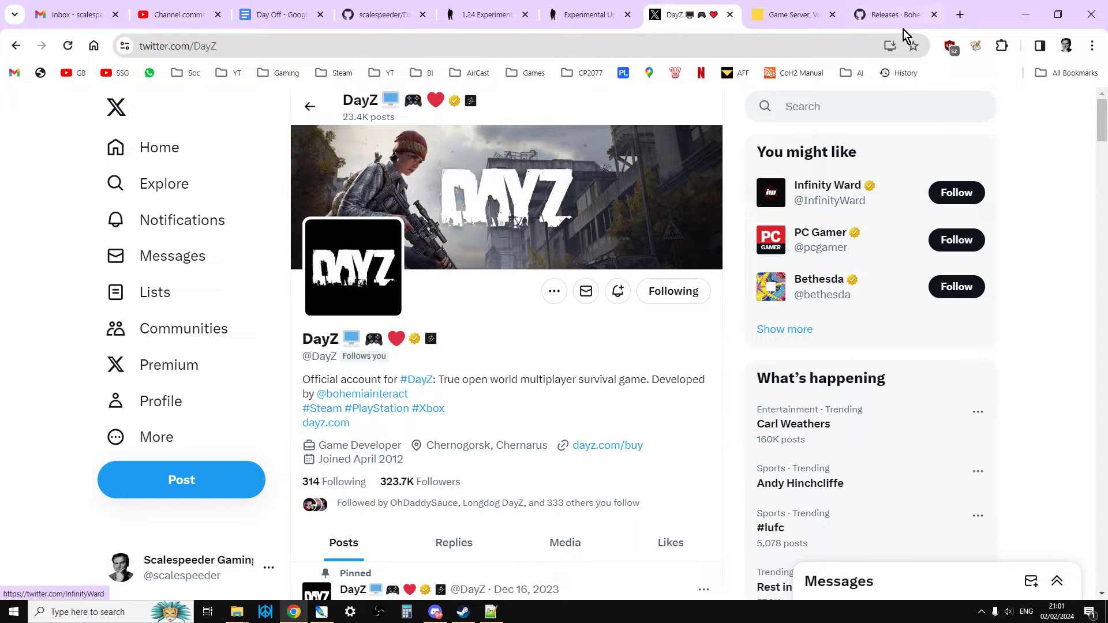
Open the Nitrado web interface of the PlayStation dayzOffline.chernarusplus server and highlight the game version in its server status.
click(789, 8)
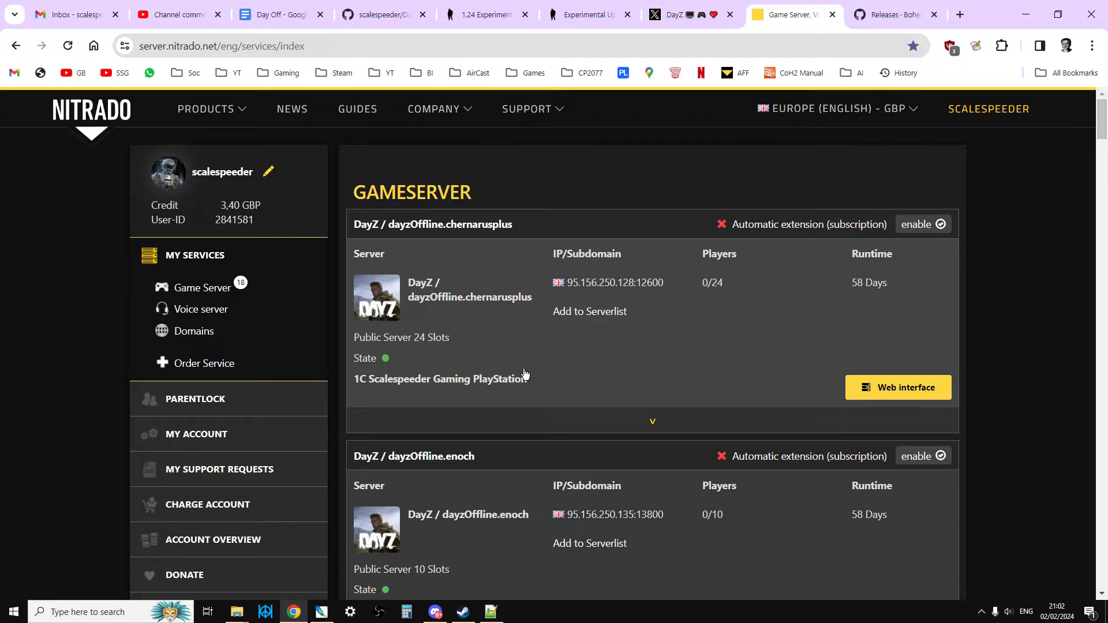
click(883, 390)
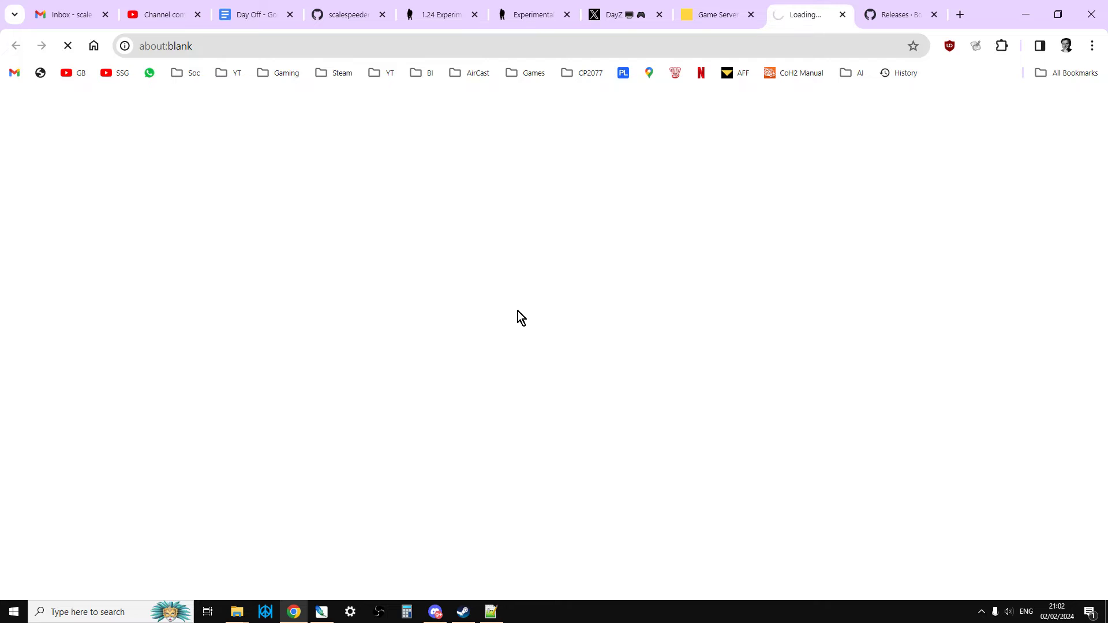
scroll(521, 318, down, 1)
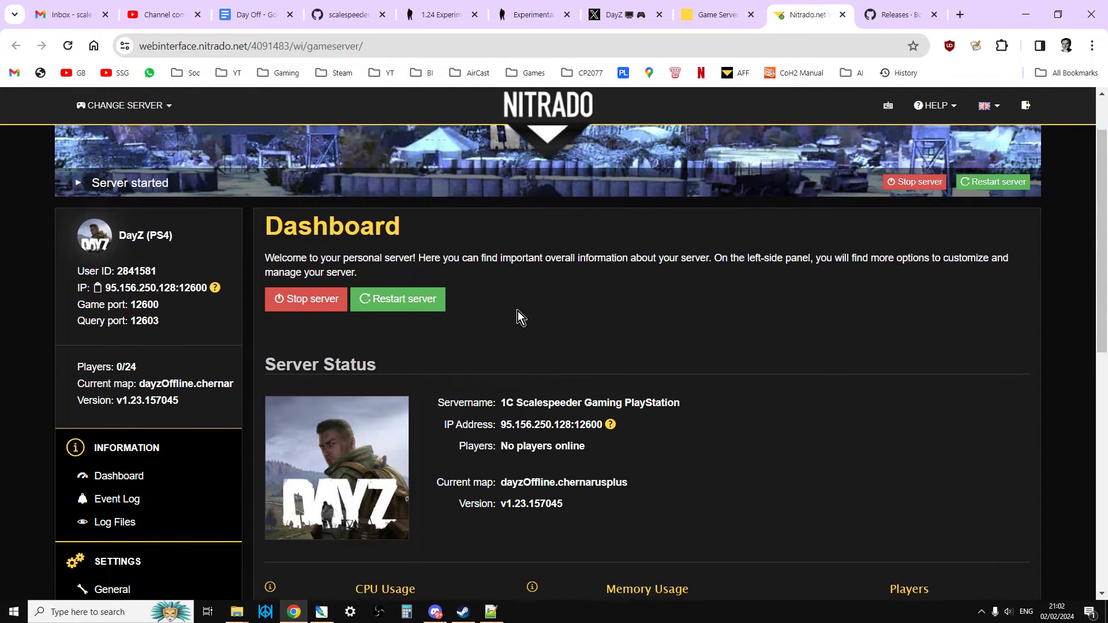
scroll(518, 312, down, 2)
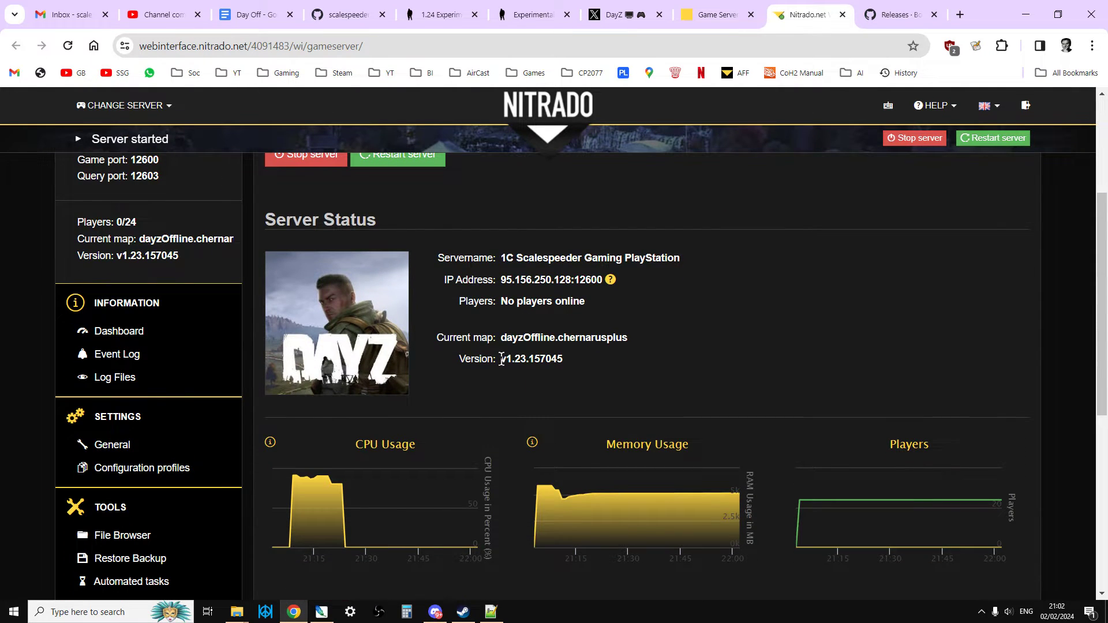
drag(457, 359, 565, 365)
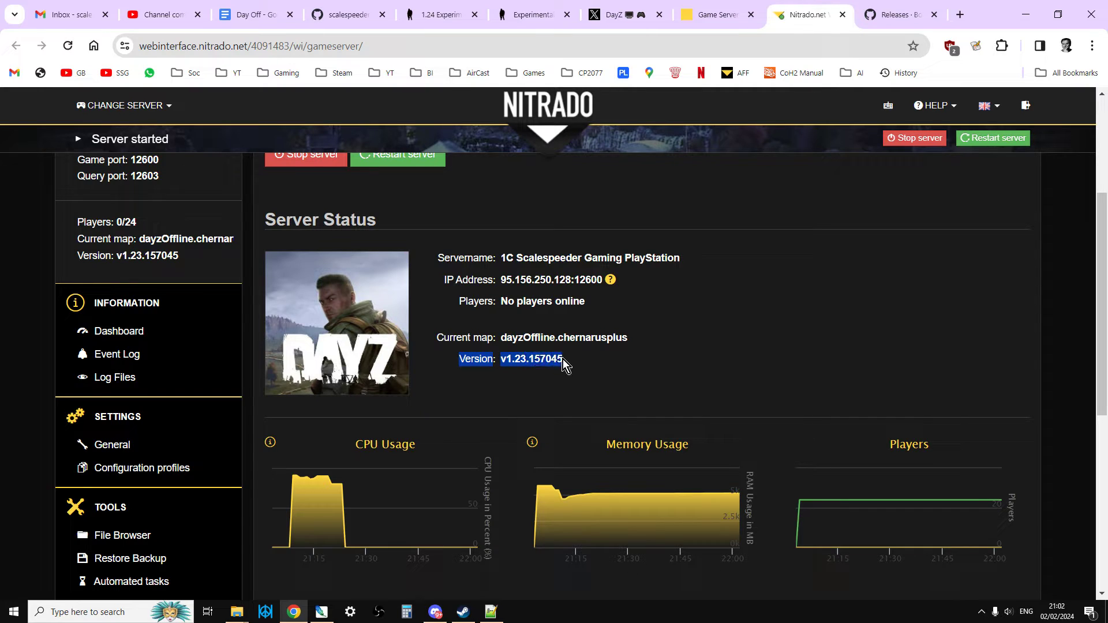
scroll(533, 368, down, 1)
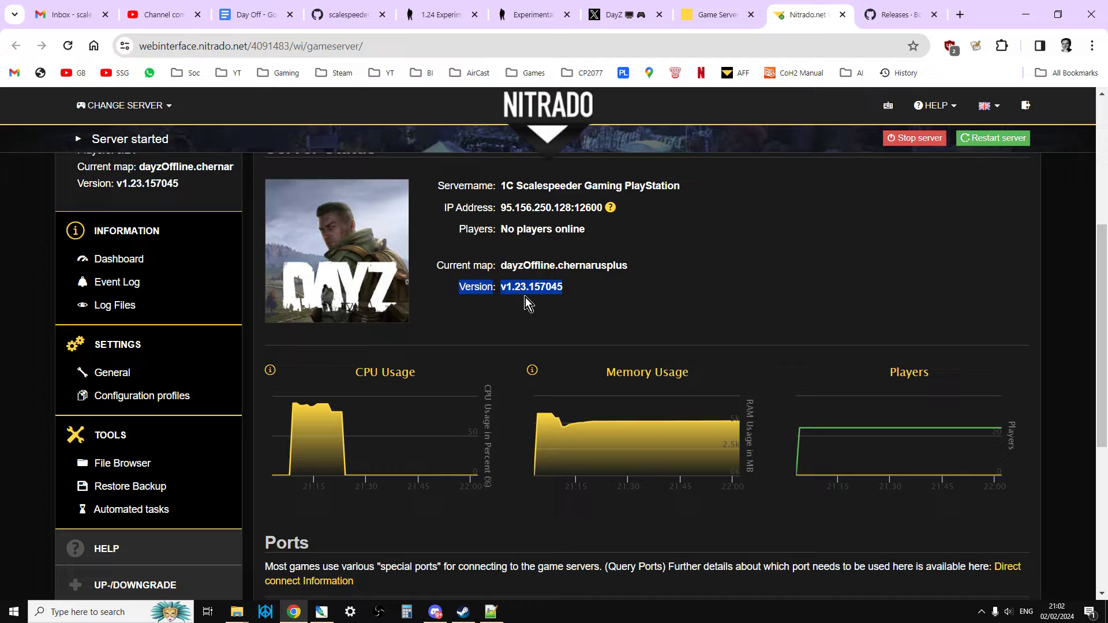
click(538, 287)
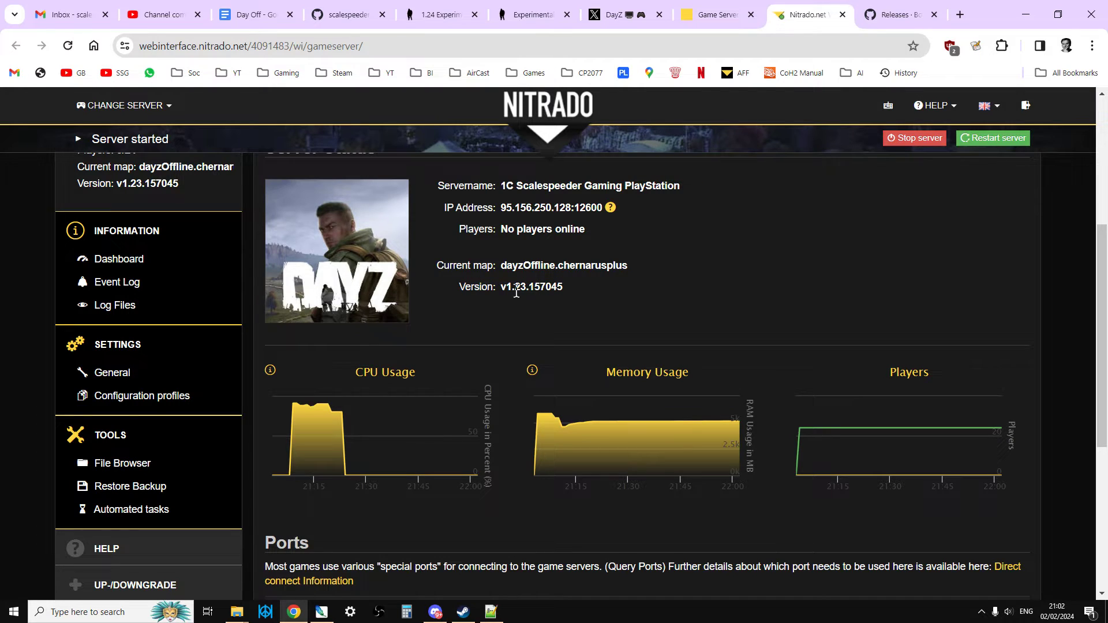
drag(458, 287, 564, 286)
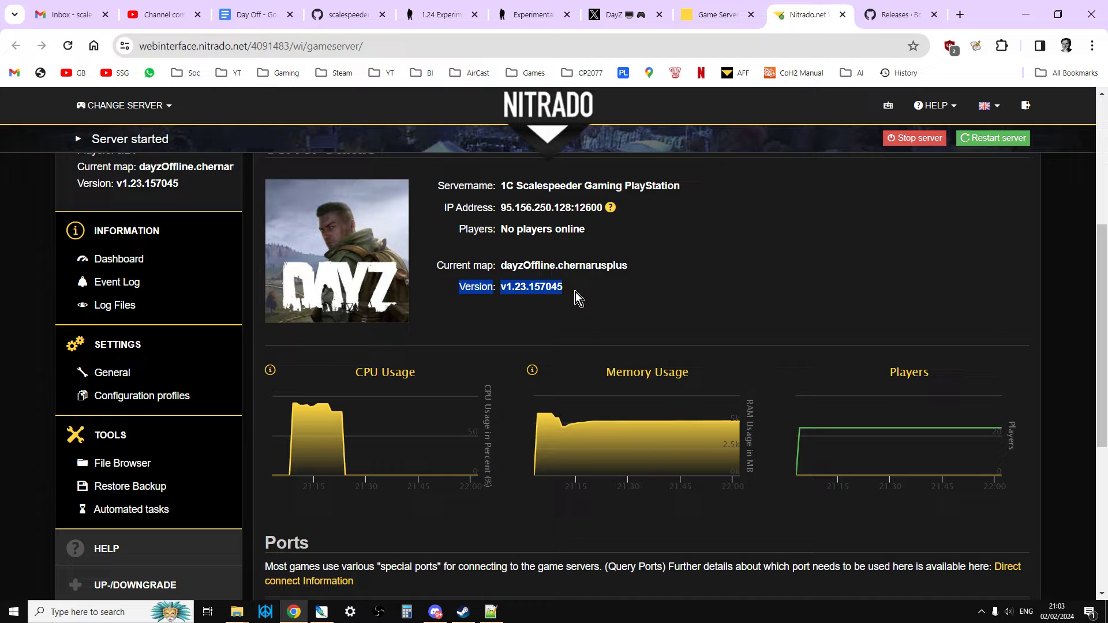
click(559, 291)
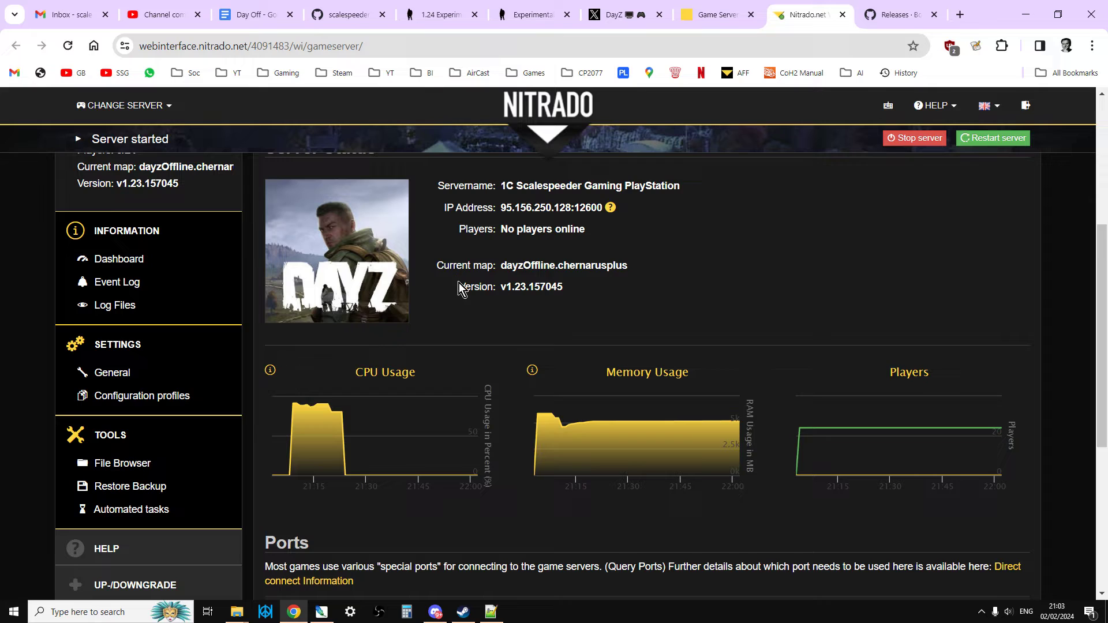
drag(459, 284, 521, 283)
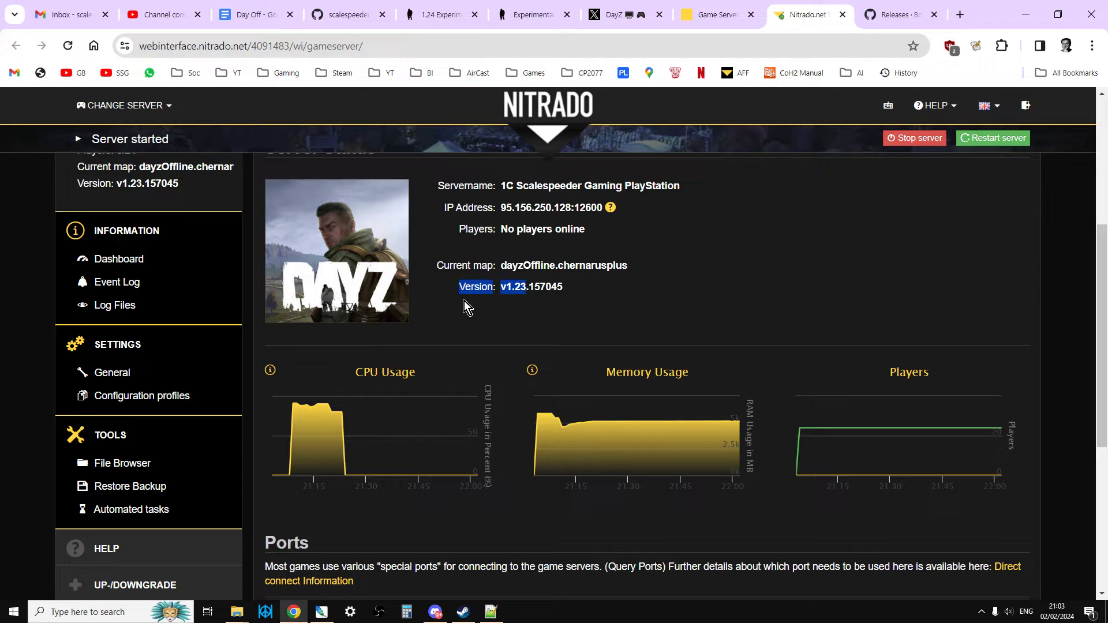
Open types.xml for editing from the server's dayzps_missions/dayzOffline.chernarusplus/db folder.
scroll(286, 347, down, 2)
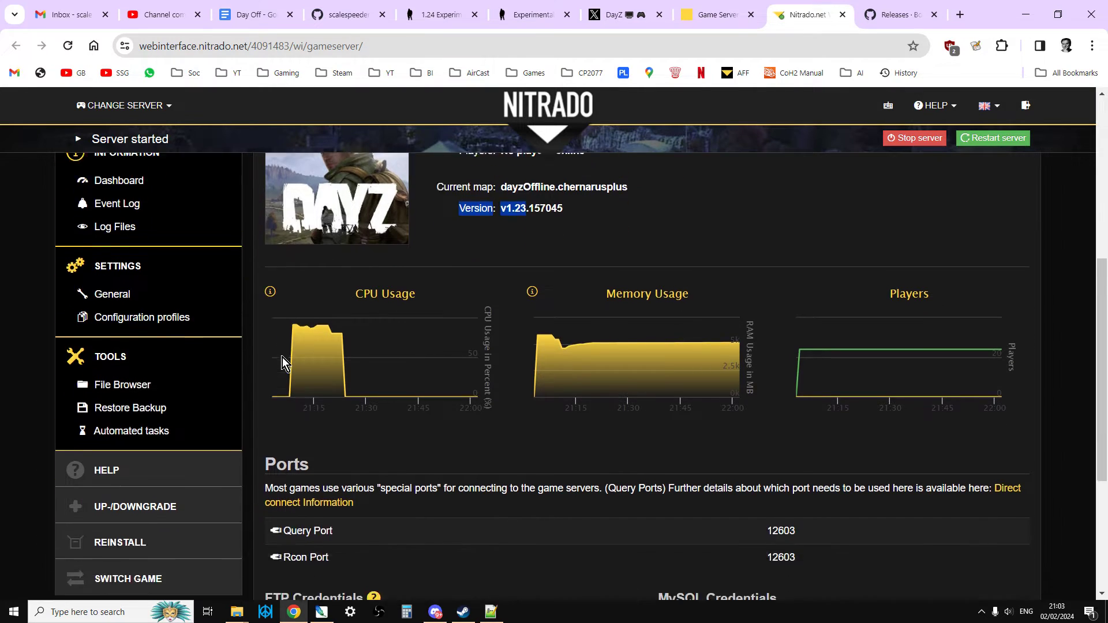
click(140, 321)
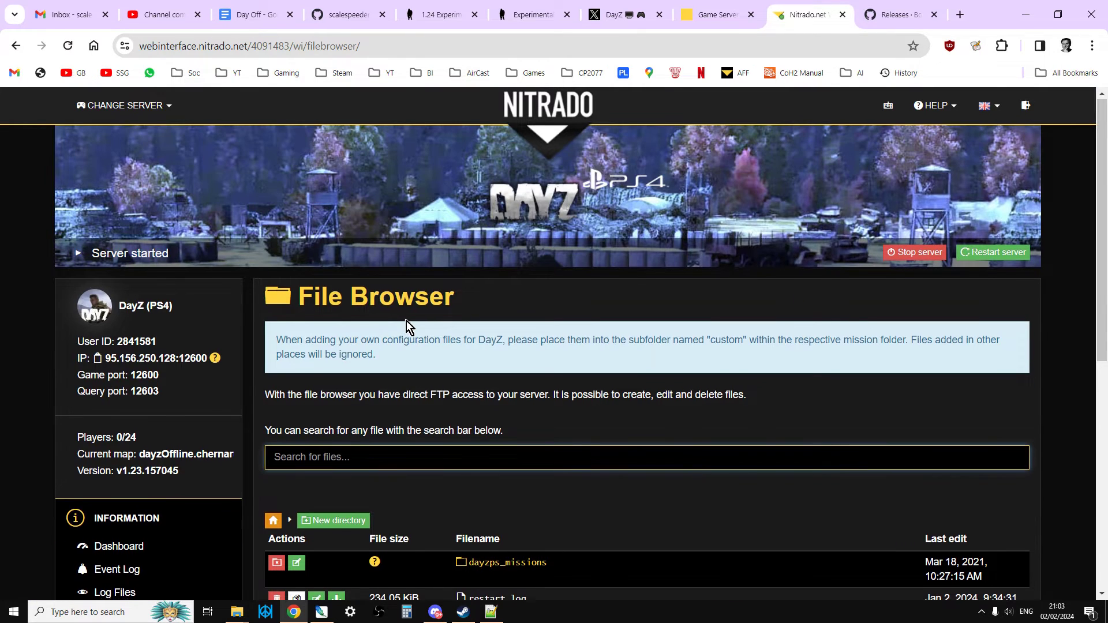
scroll(407, 321, down, 3)
click(511, 348)
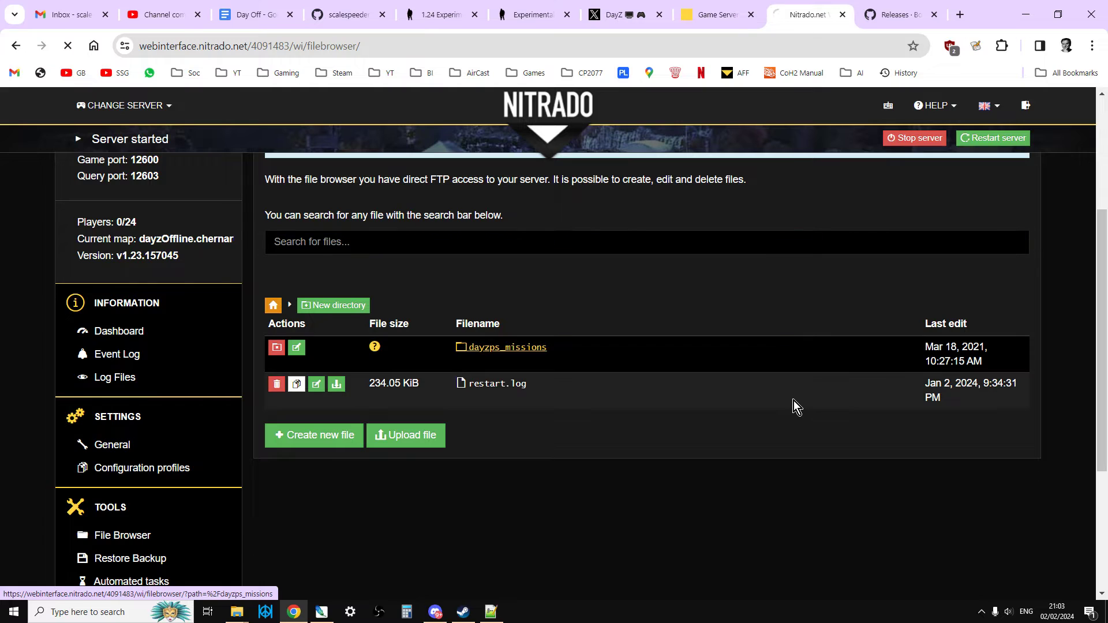
scroll(763, 378, down, 5)
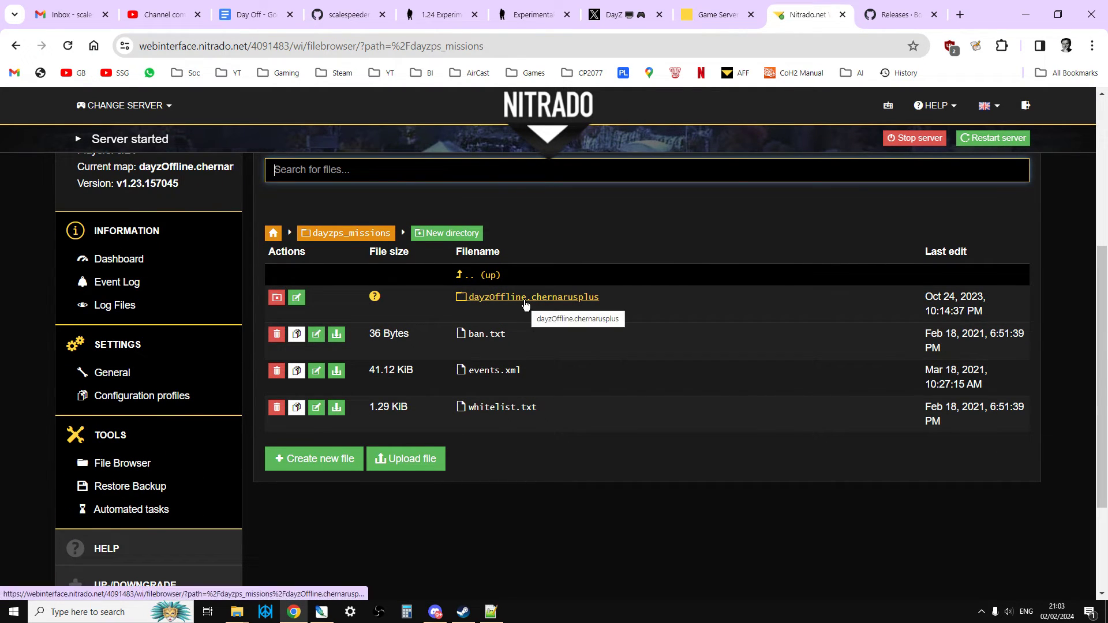
click(526, 304)
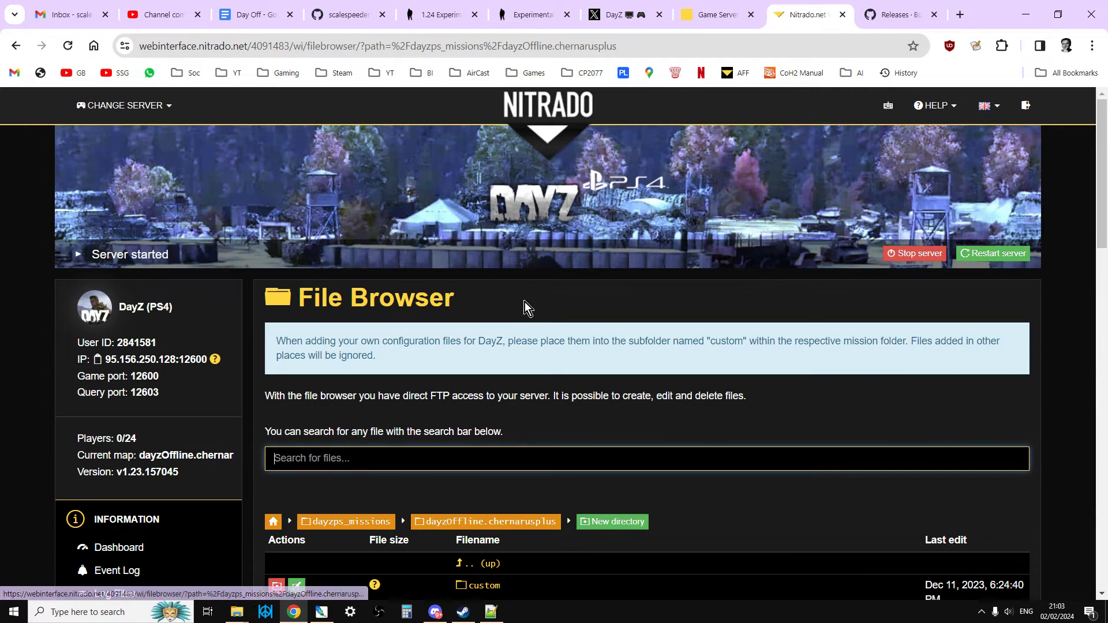
scroll(523, 301, down, 5)
scroll(522, 299, down, 1)
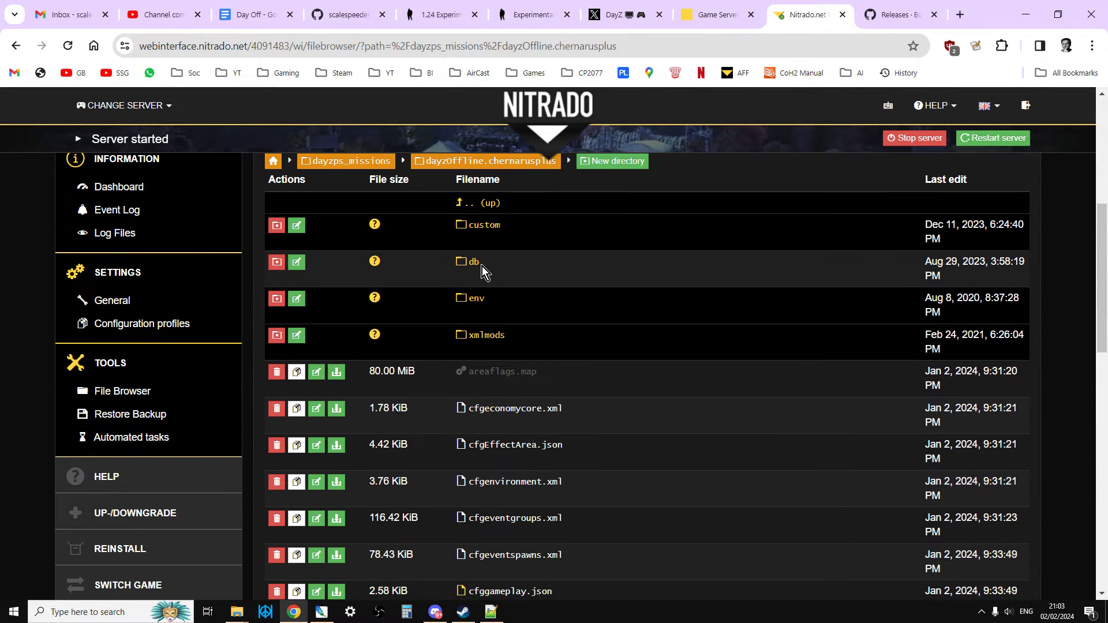
click(476, 265)
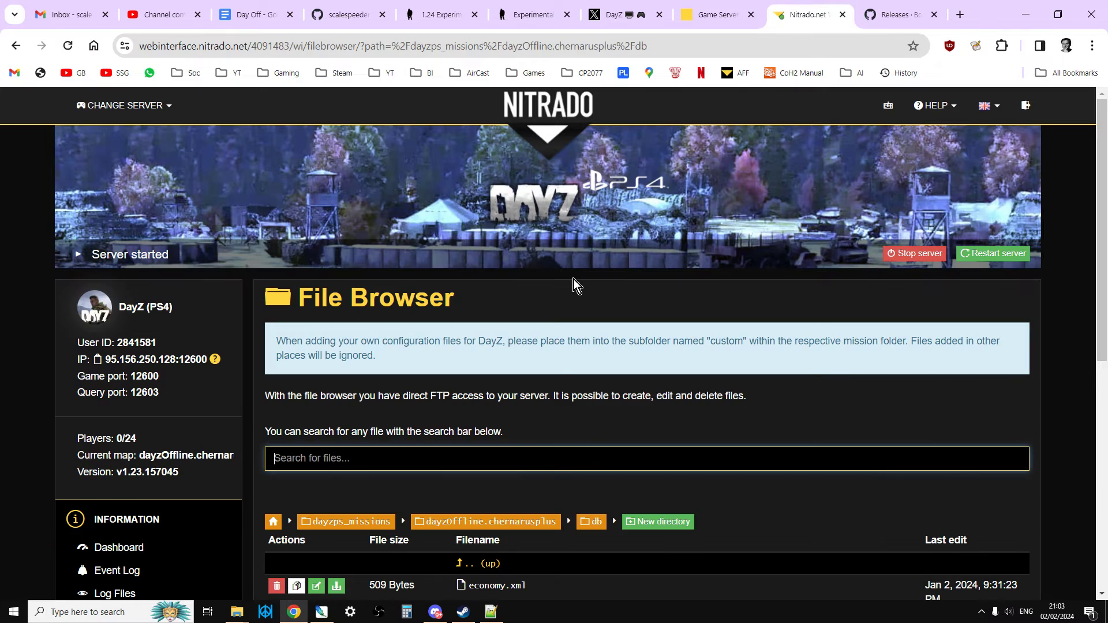
scroll(574, 279, down, 5)
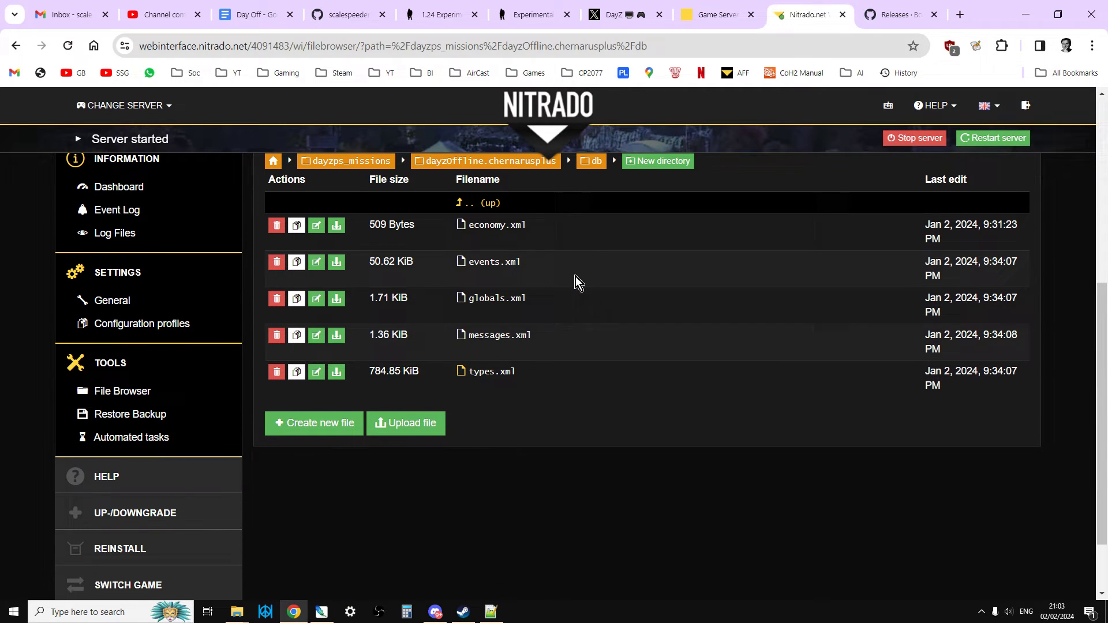
click(492, 373)
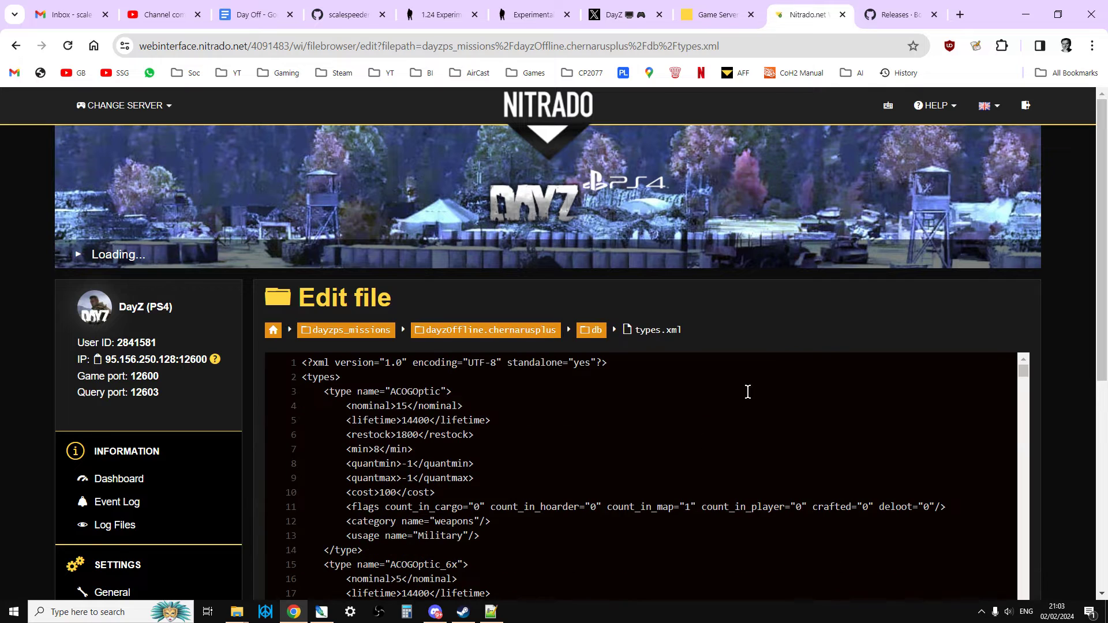
Look through the types.xml entries from WoodenStick back up to VSS and Ushanka_Green for a Vikhr type.
scroll(616, 299, down, 3)
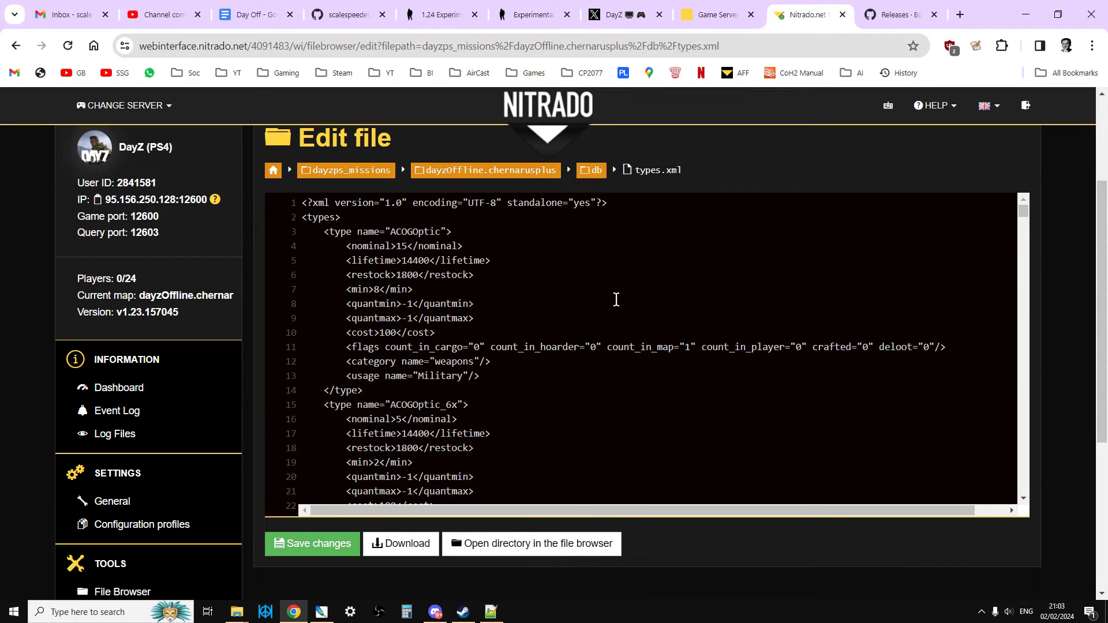
click(616, 300)
drag(1025, 217, 1018, 466)
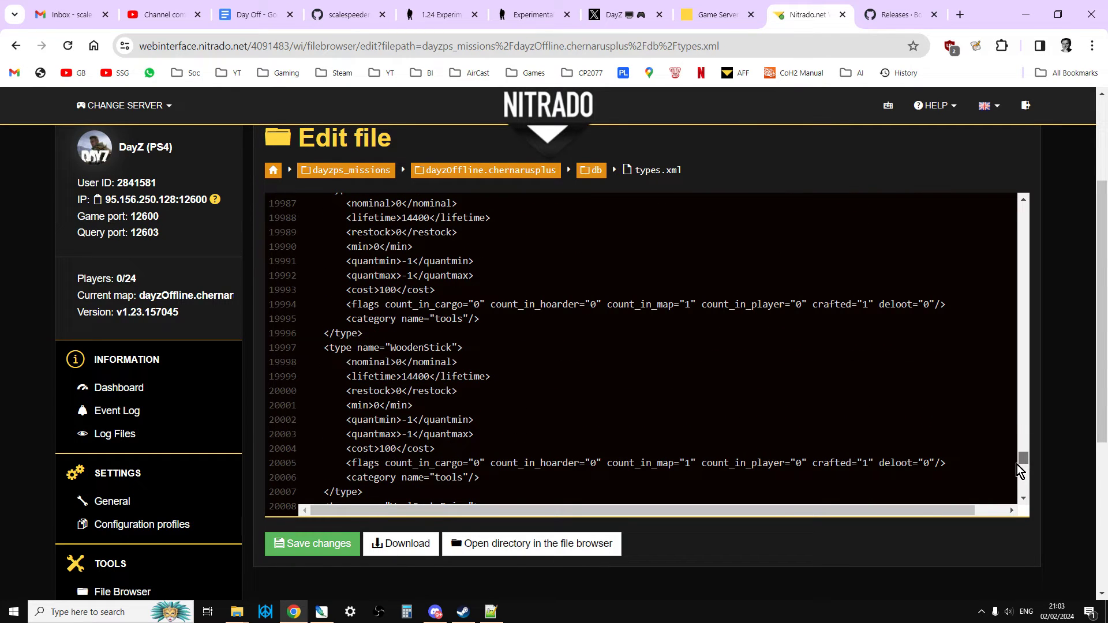
scroll(860, 392, up, 5)
scroll(860, 392, up, 11)
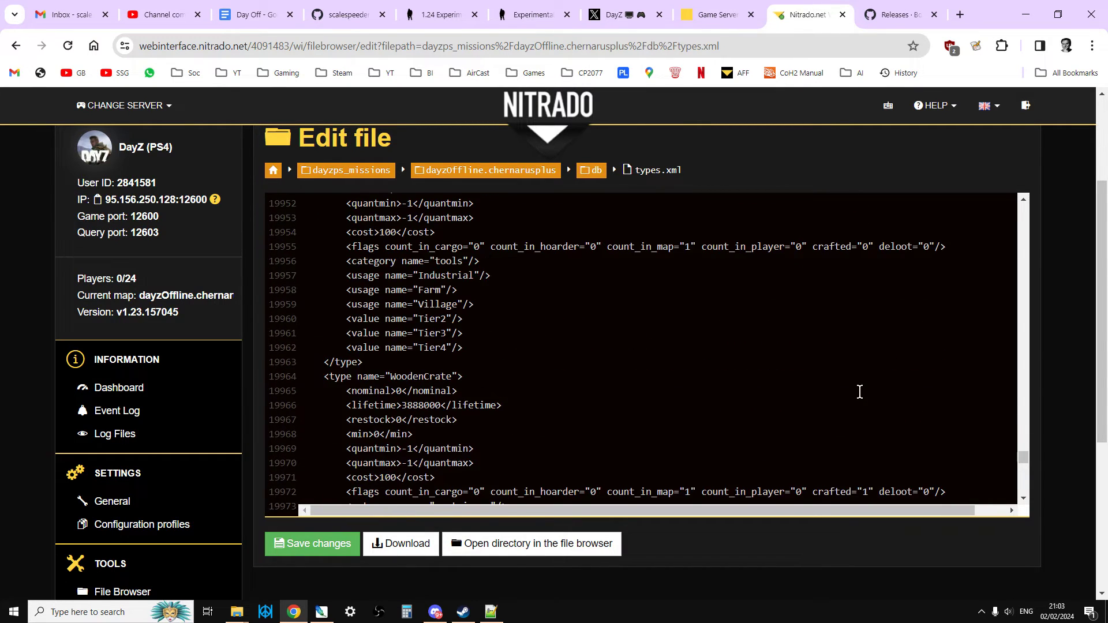
scroll(860, 392, up, 15)
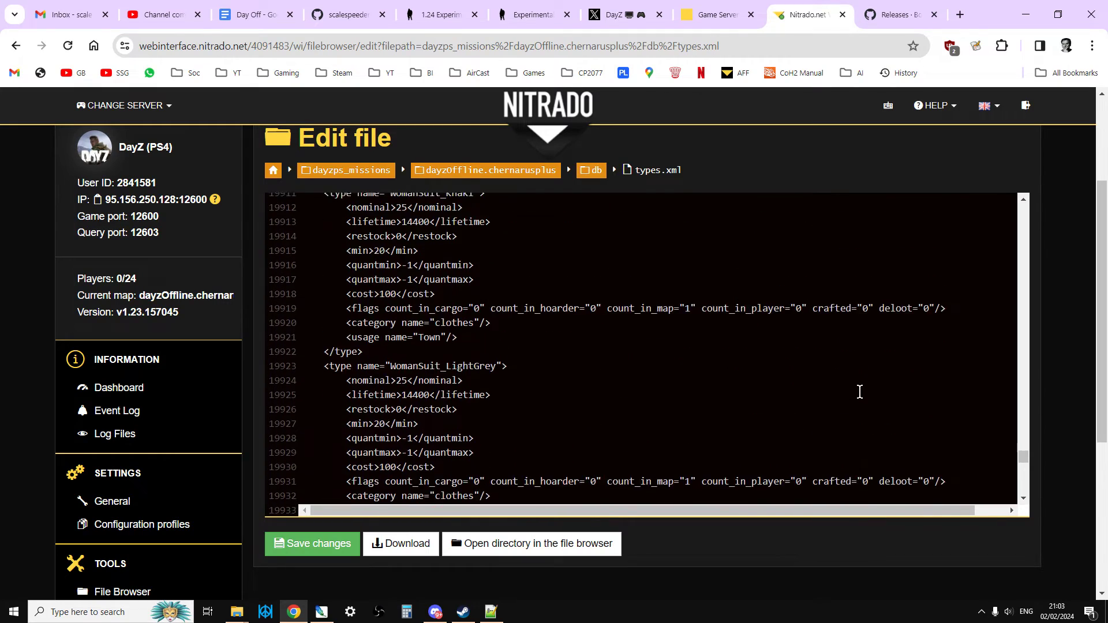
scroll(859, 391, up, 17)
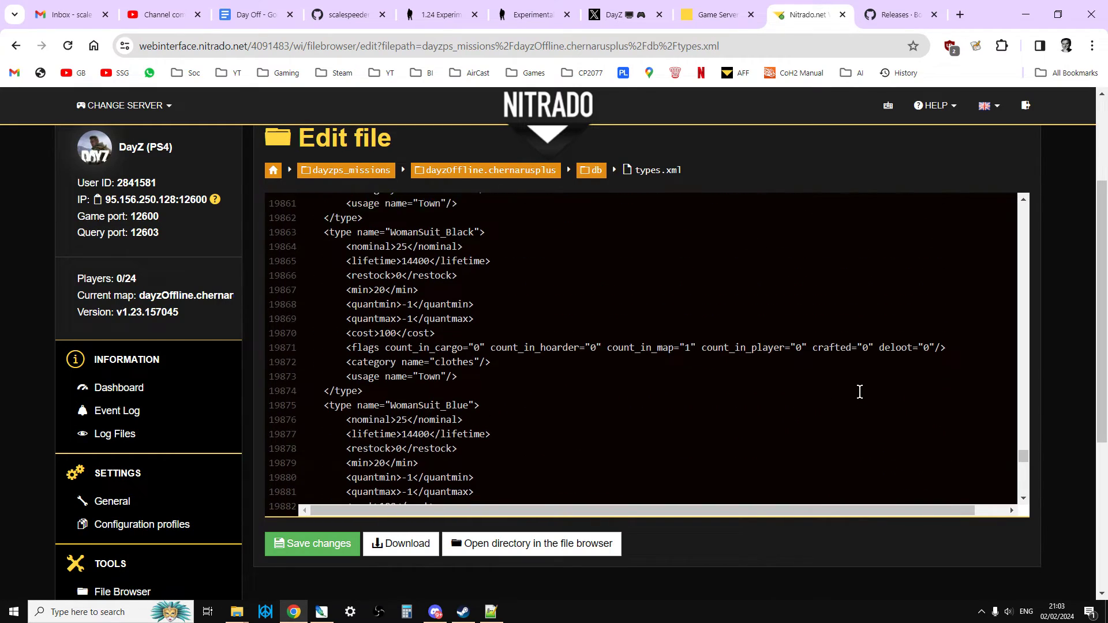
scroll(859, 392, up, 12)
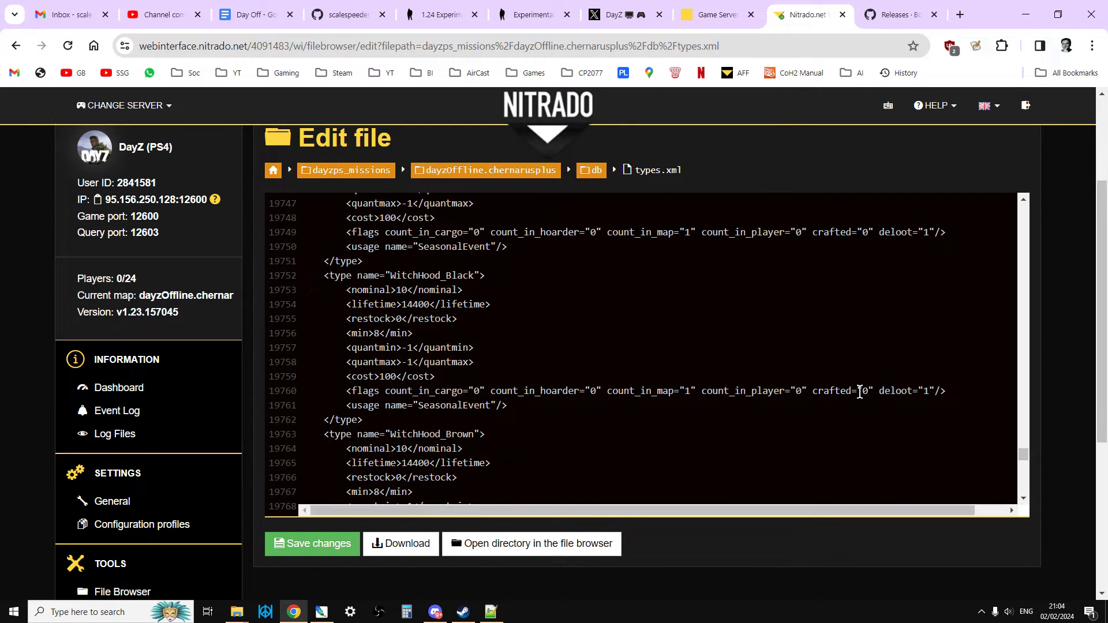
scroll(859, 392, up, 8)
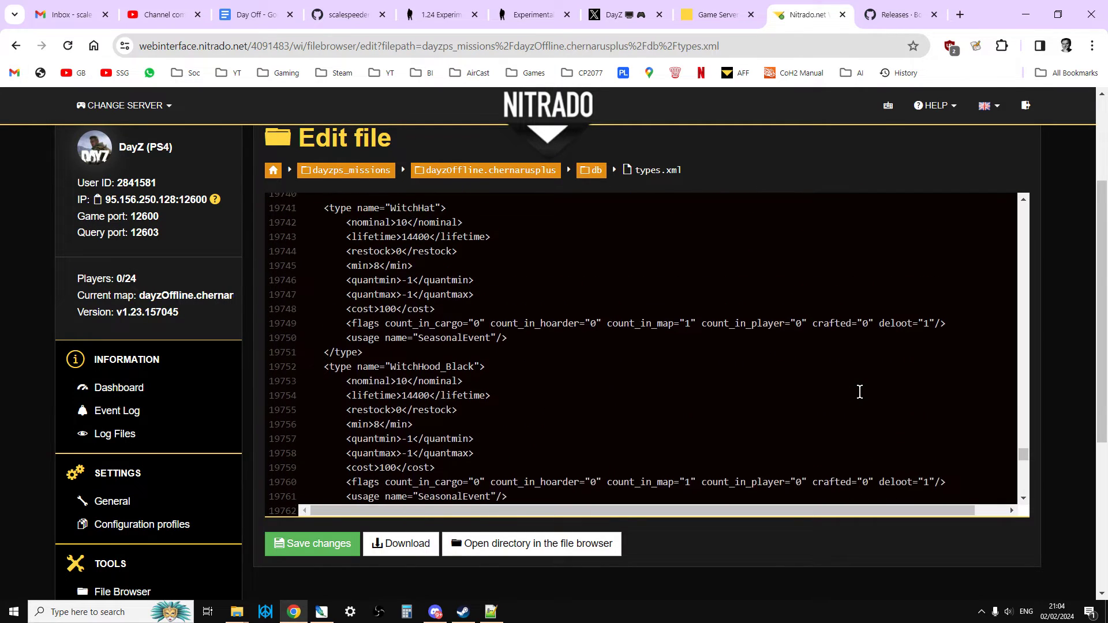
scroll(859, 392, up, 20)
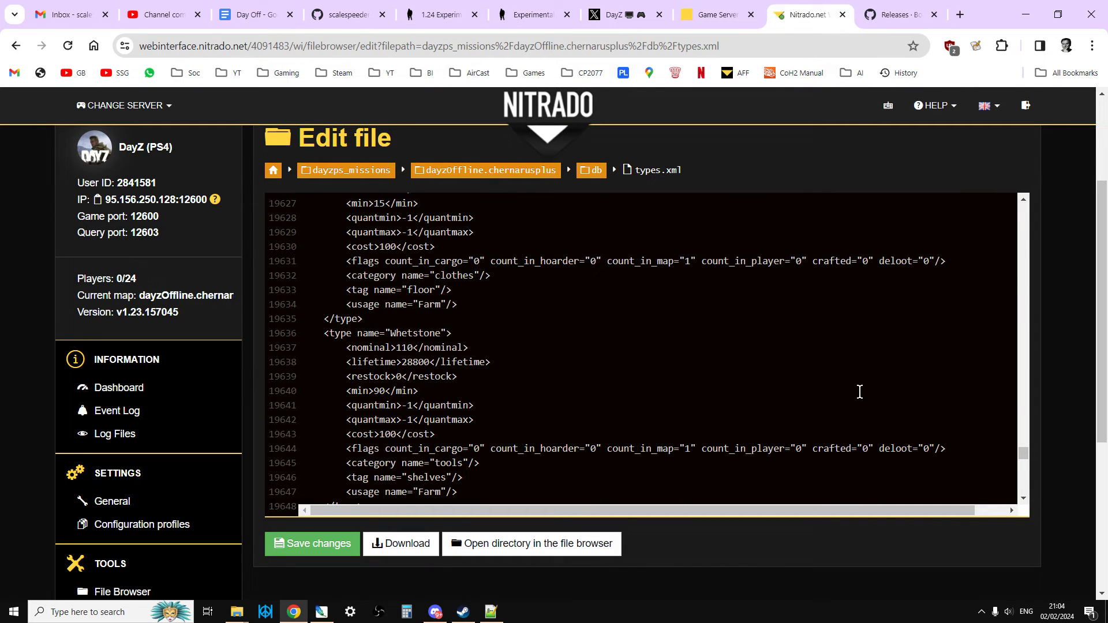
scroll(859, 392, up, 20)
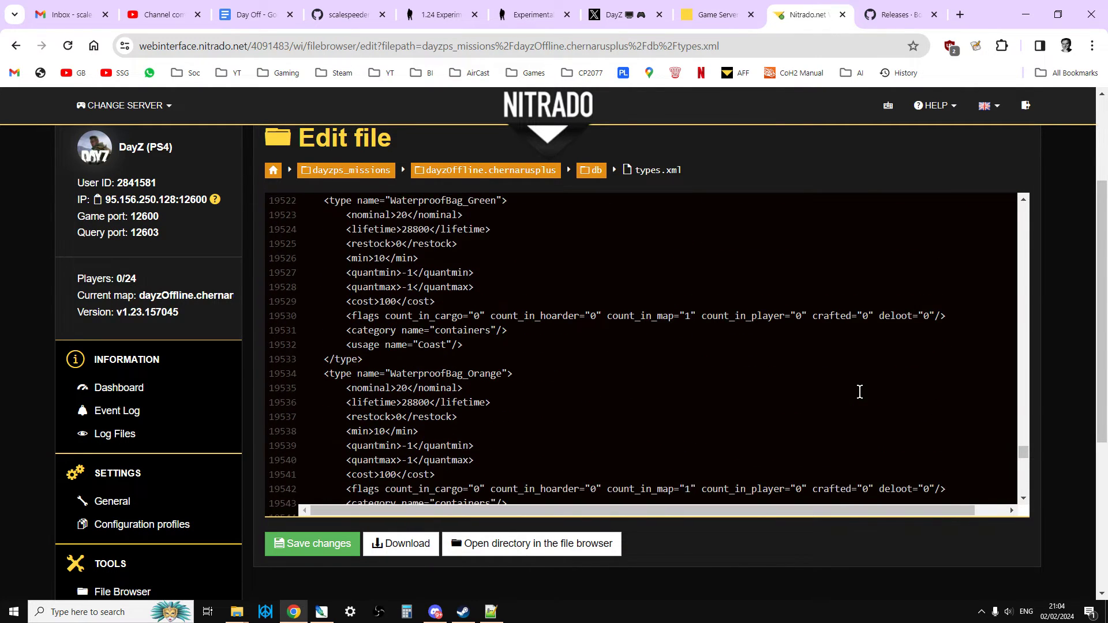
scroll(859, 392, up, 8)
scroll(860, 392, up, 8)
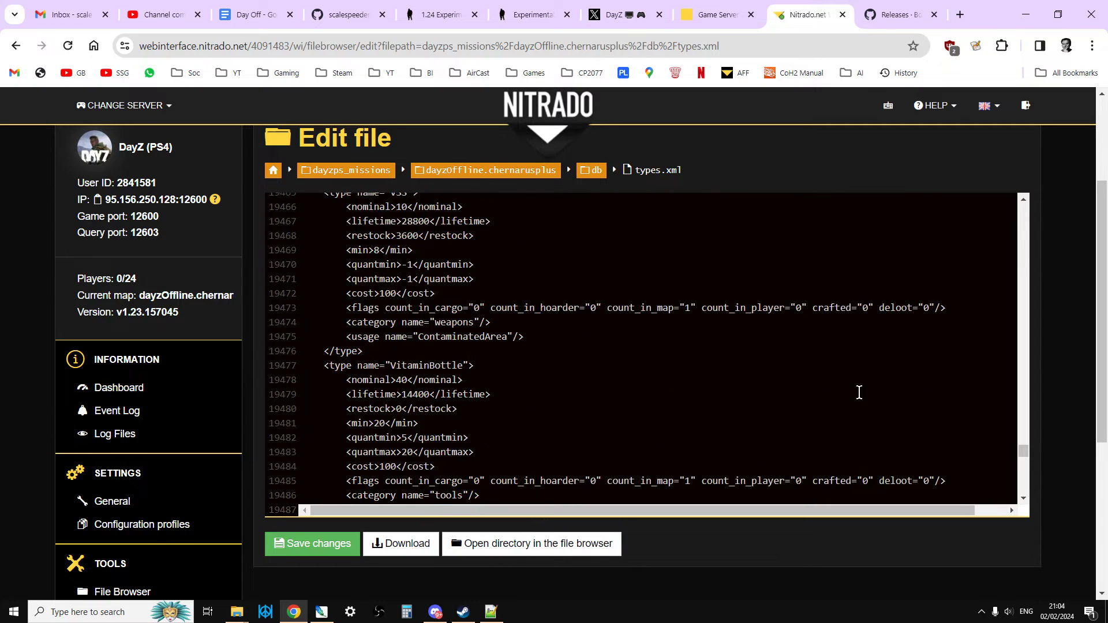
scroll(594, 347, up, 4)
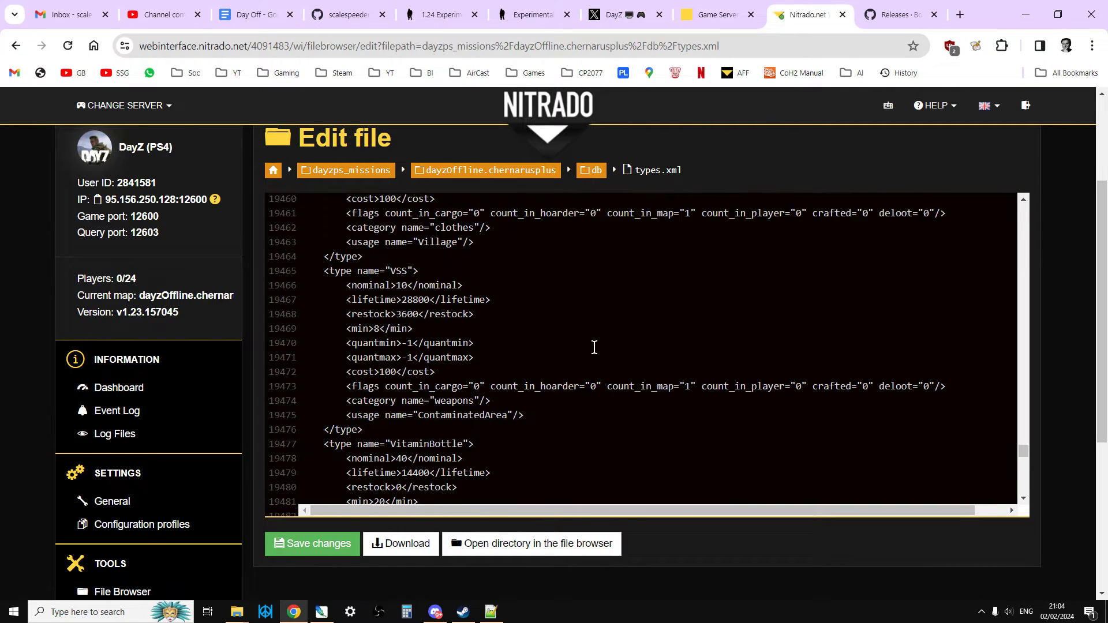
scroll(594, 347, down, 3)
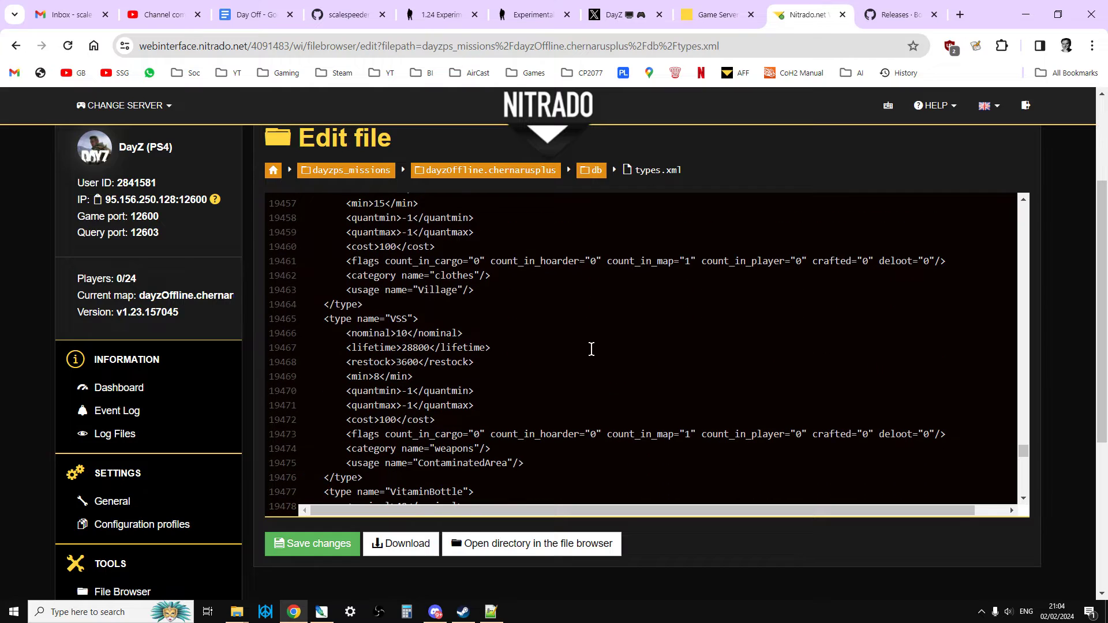
scroll(594, 347, up, 2)
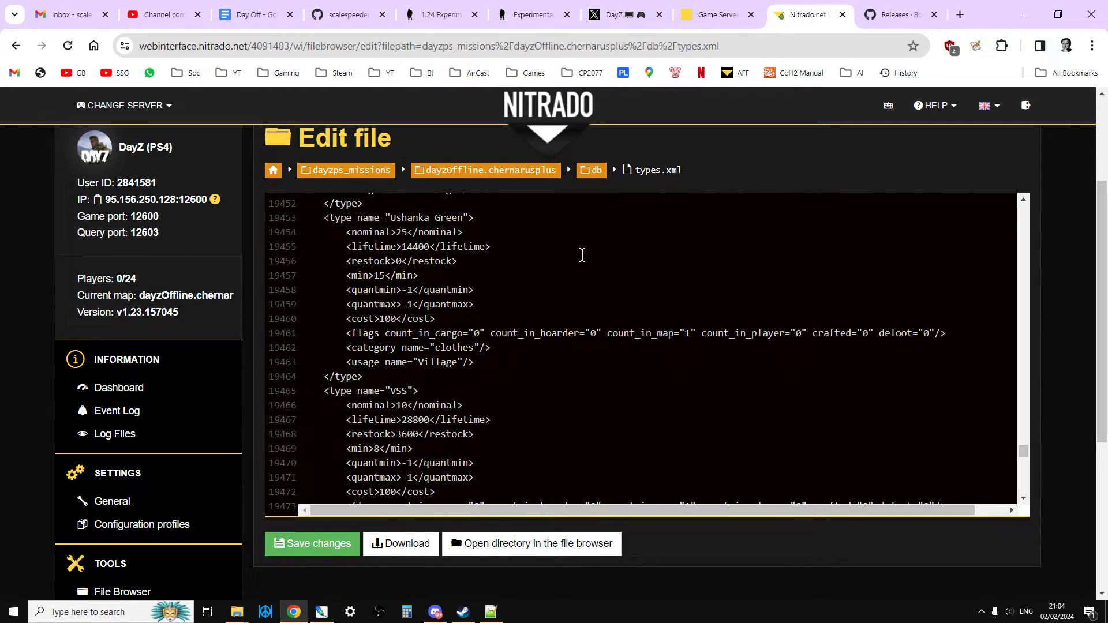
Search the types.xml editor page for Vikhr and skim the file between its first entries and the TaloonBag types.
drag(1029, 455, 1060, 193)
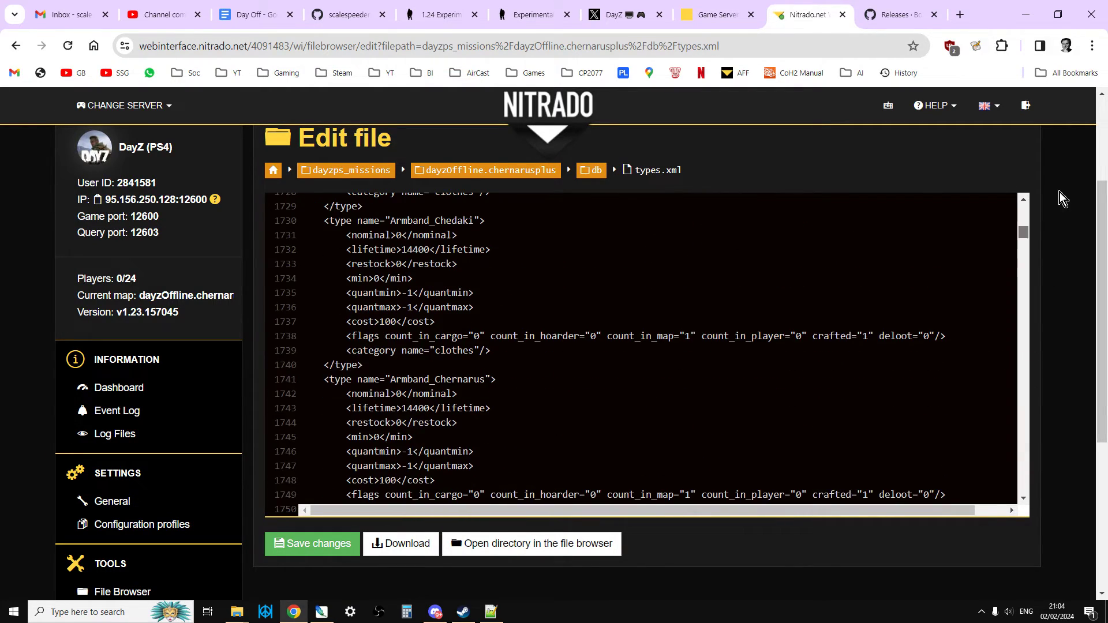
click(646, 233)
key(ctrl+f)
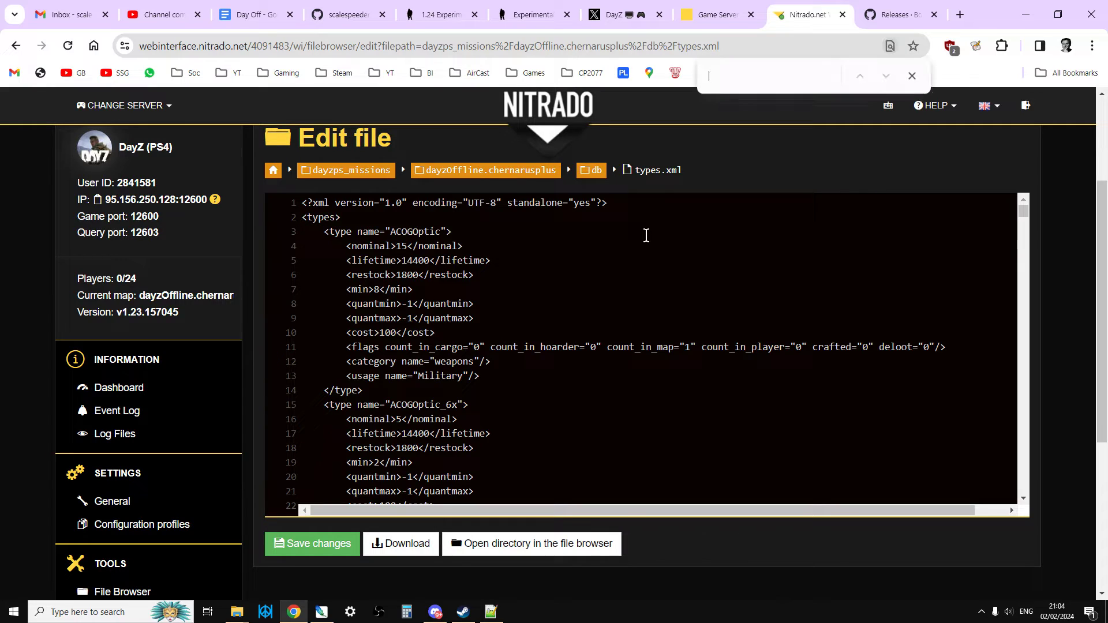
text(Vikhr)
drag(1025, 213, 1009, 439)
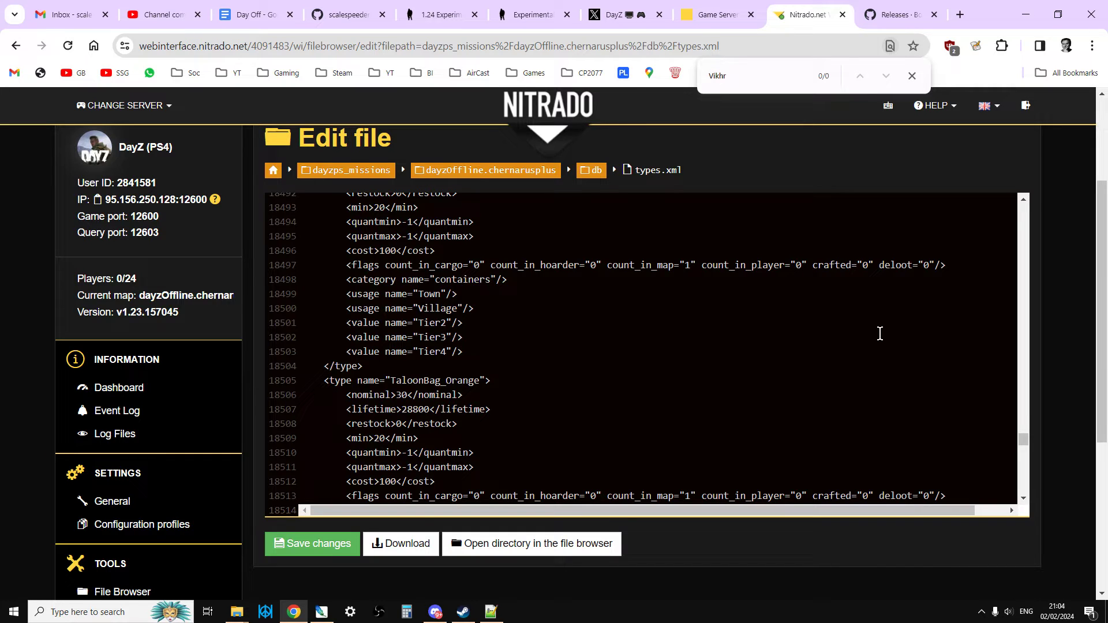
drag(1027, 442, 1020, 196)
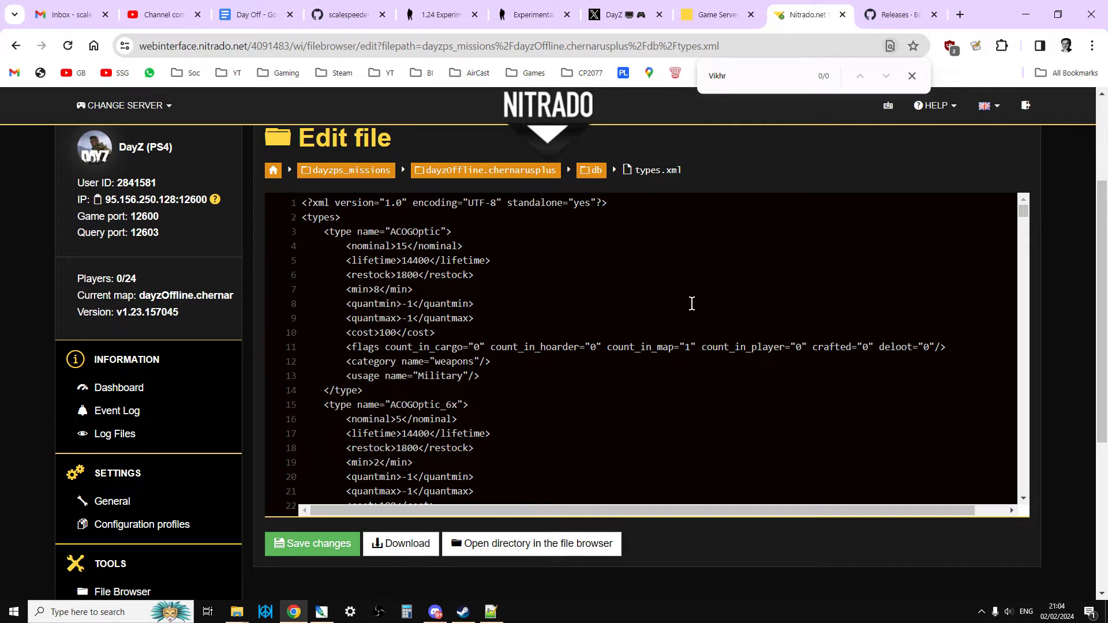
scroll(690, 304, down, 3)
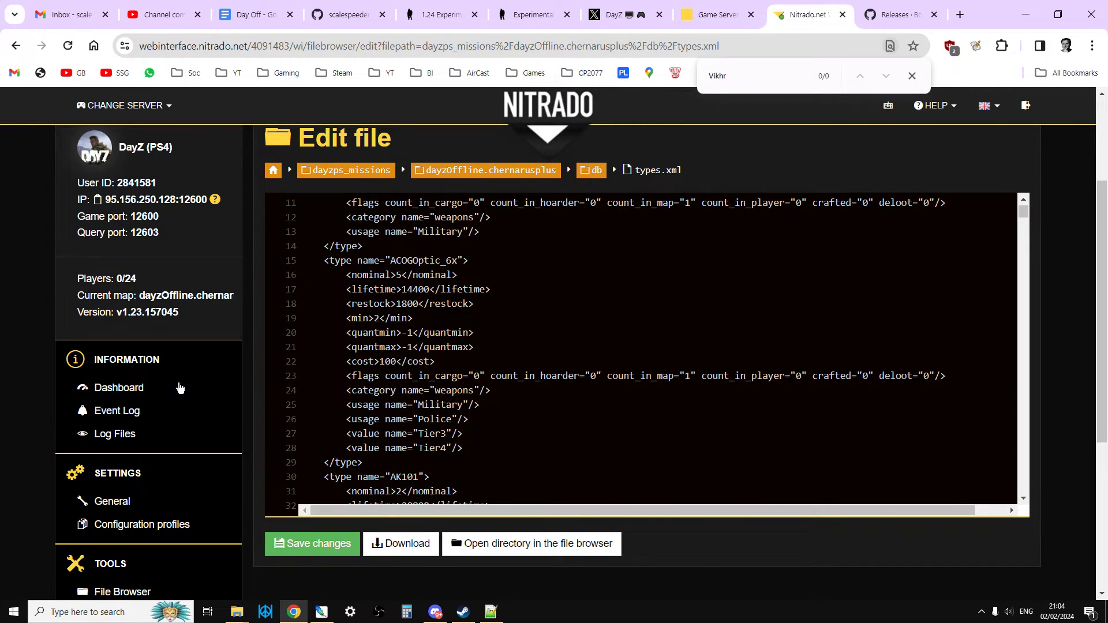
Open the server's general settings and demonstrate the Reset Mission-xml to default option by enabling it and disabling it again.
scroll(178, 386, down, 3)
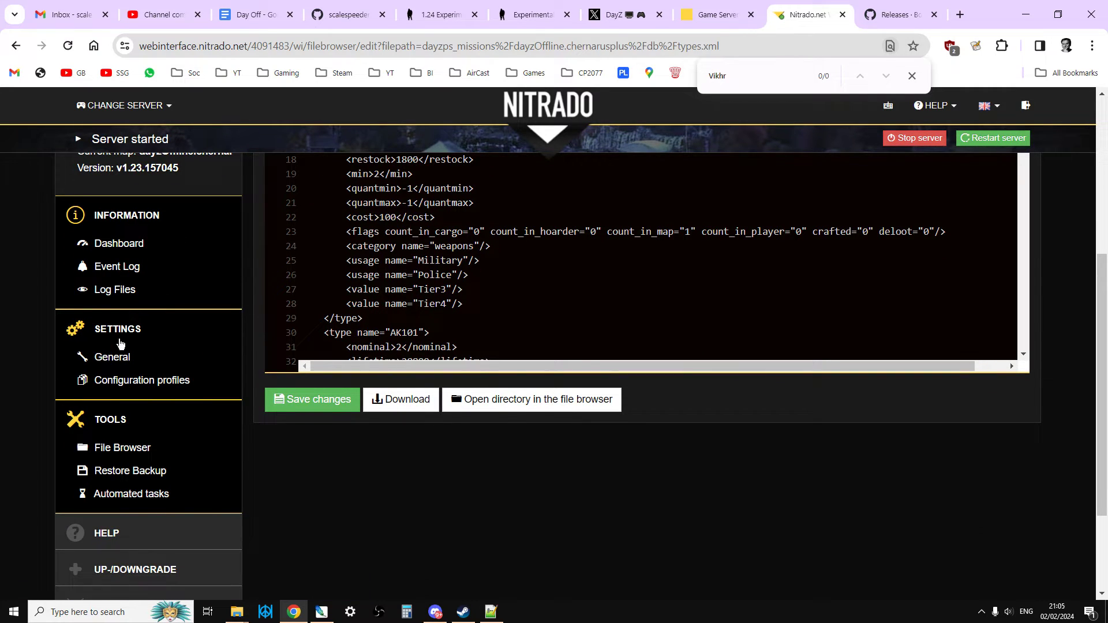
click(114, 361)
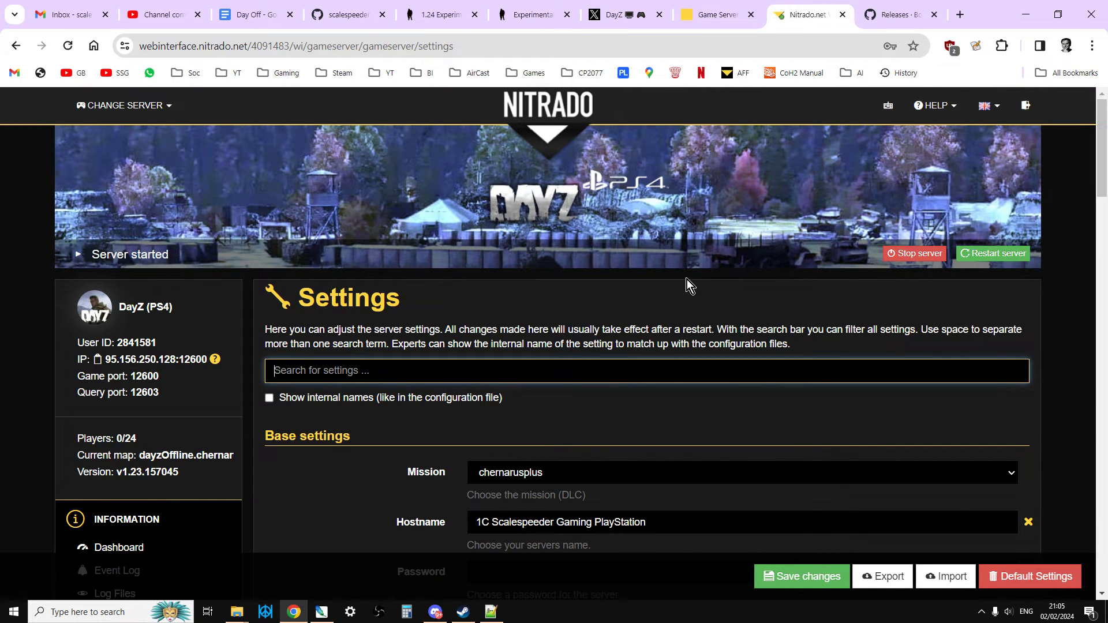
scroll(687, 280, down, 9)
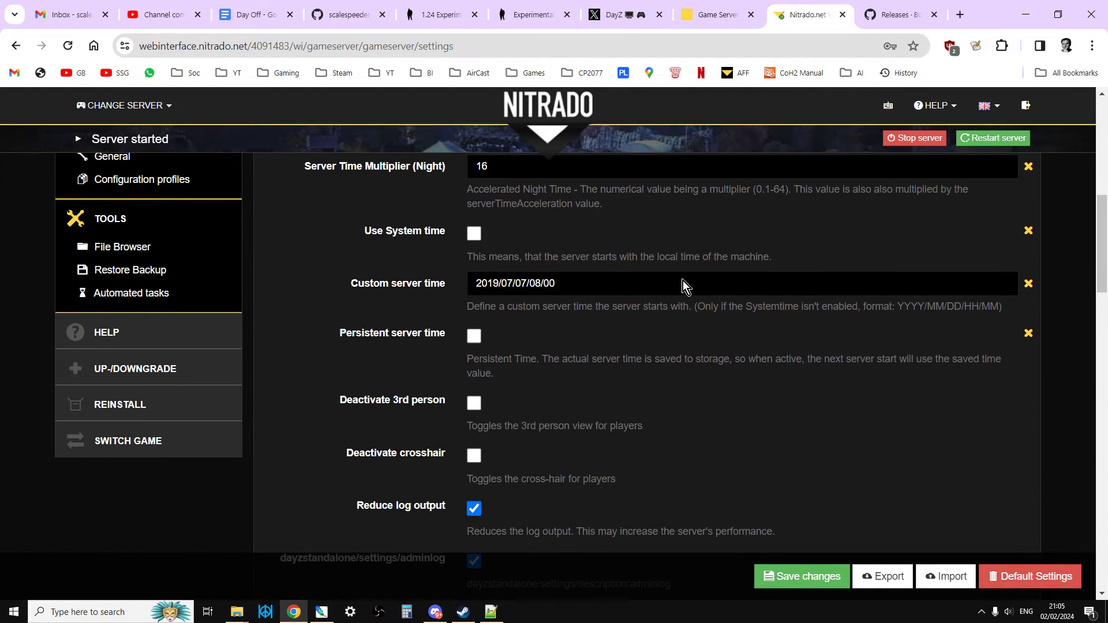
scroll(684, 281, down, 4)
scroll(679, 282, down, 3)
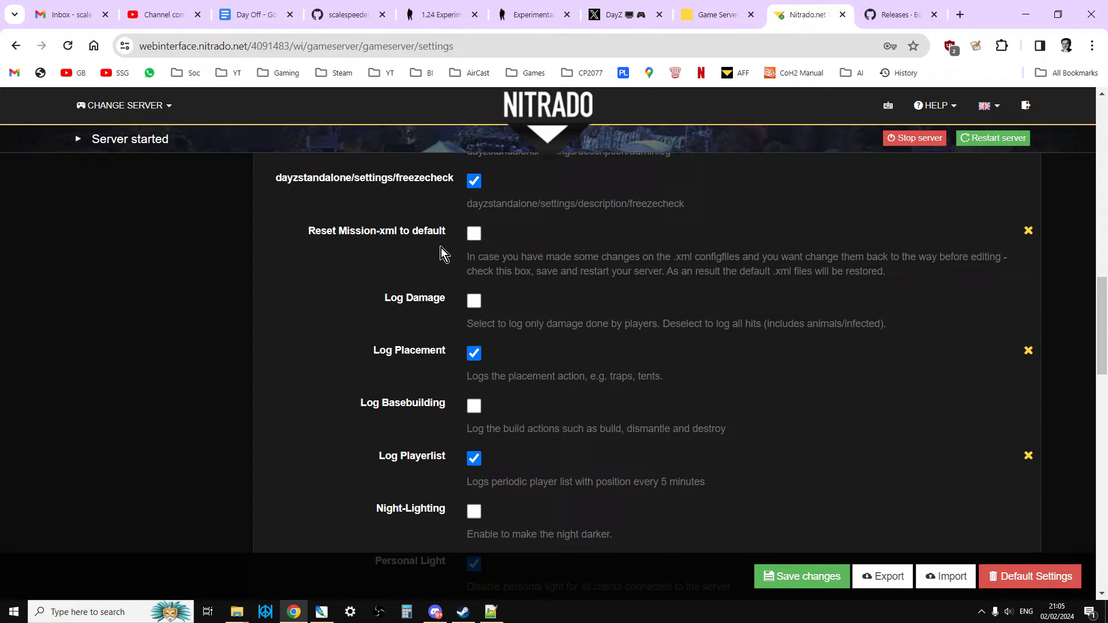
click(473, 234)
click(473, 234)
Go back to the server's file browser and reopen types.xml from the db folder.
scroll(898, 389, up, 1)
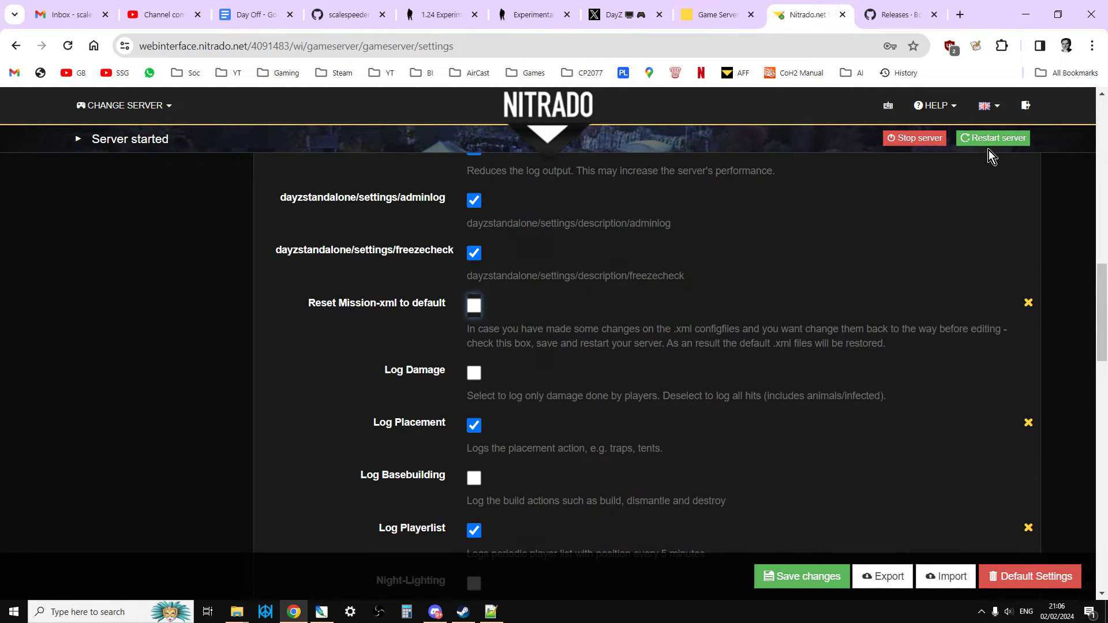
scroll(794, 330, up, 6)
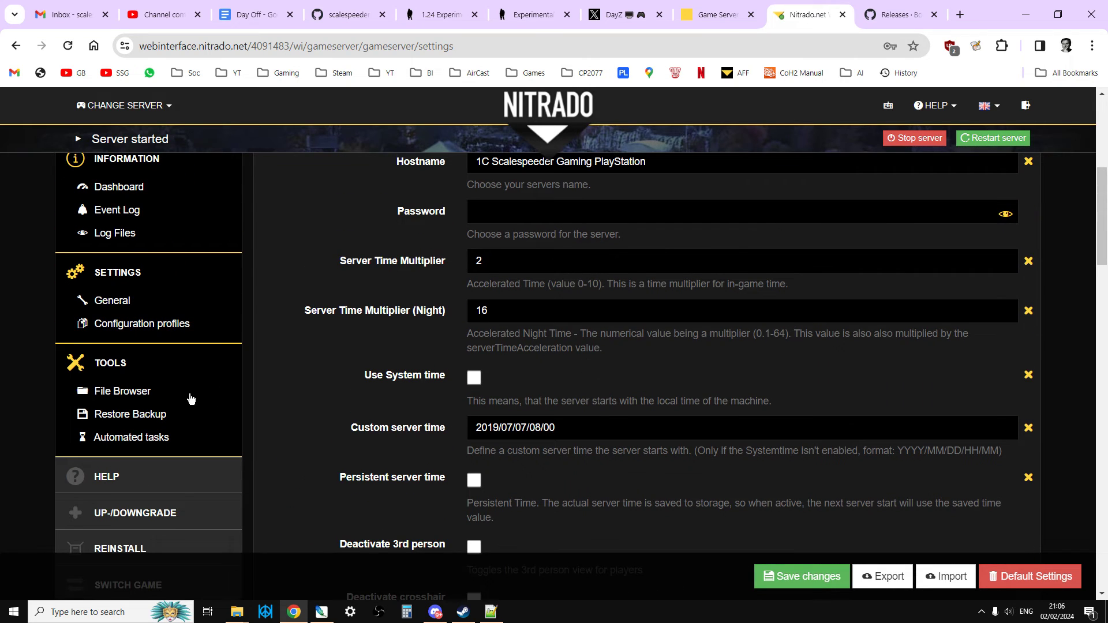
click(141, 394)
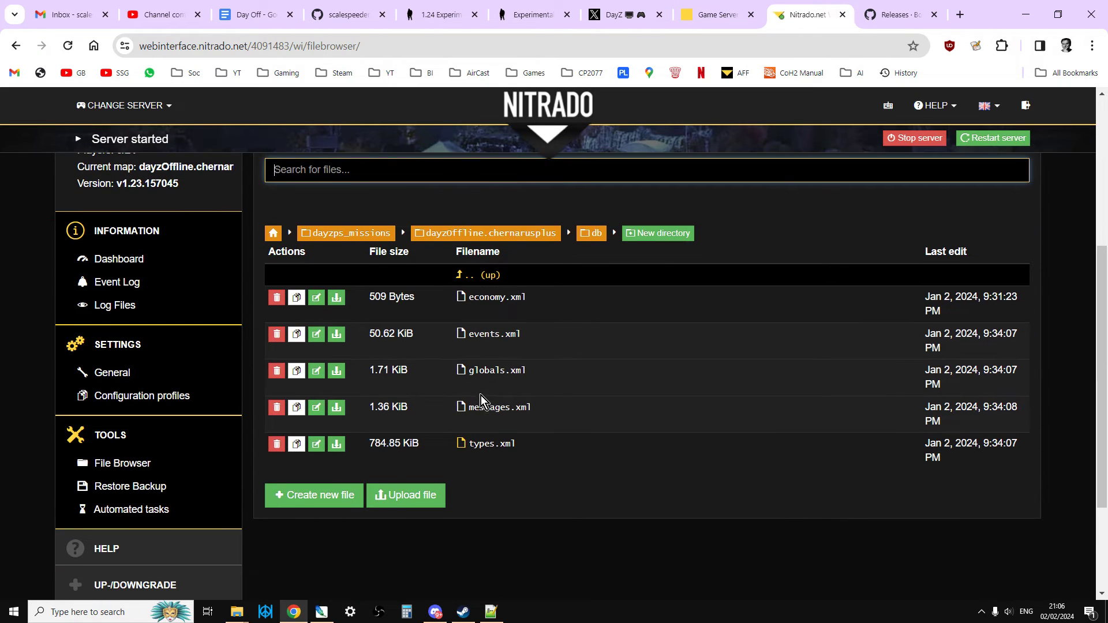
click(494, 452)
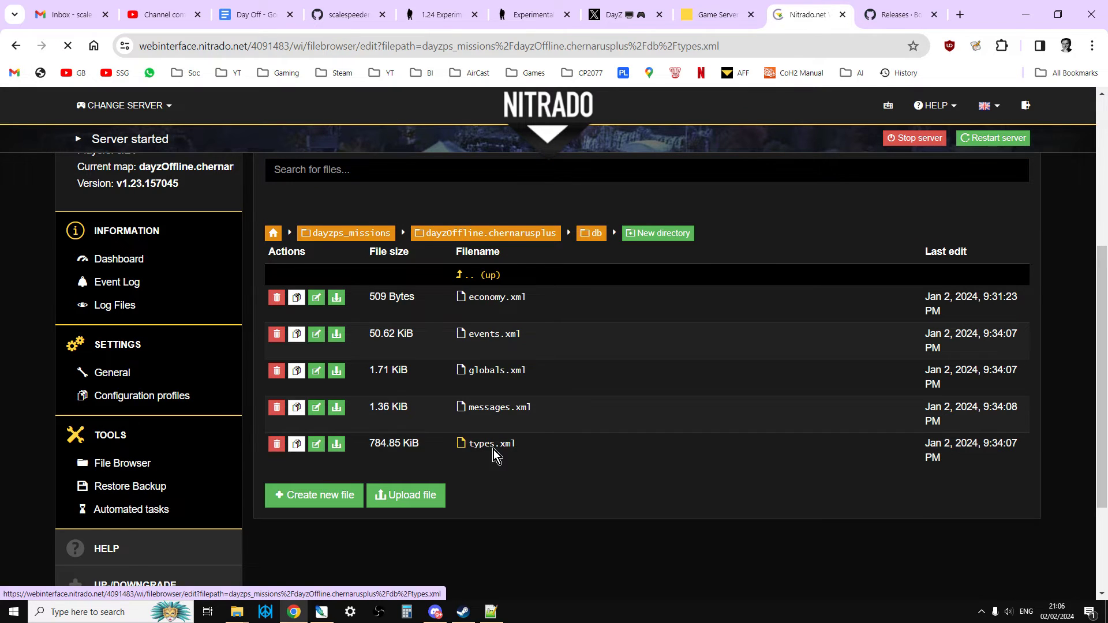
scroll(654, 305, down, 1)
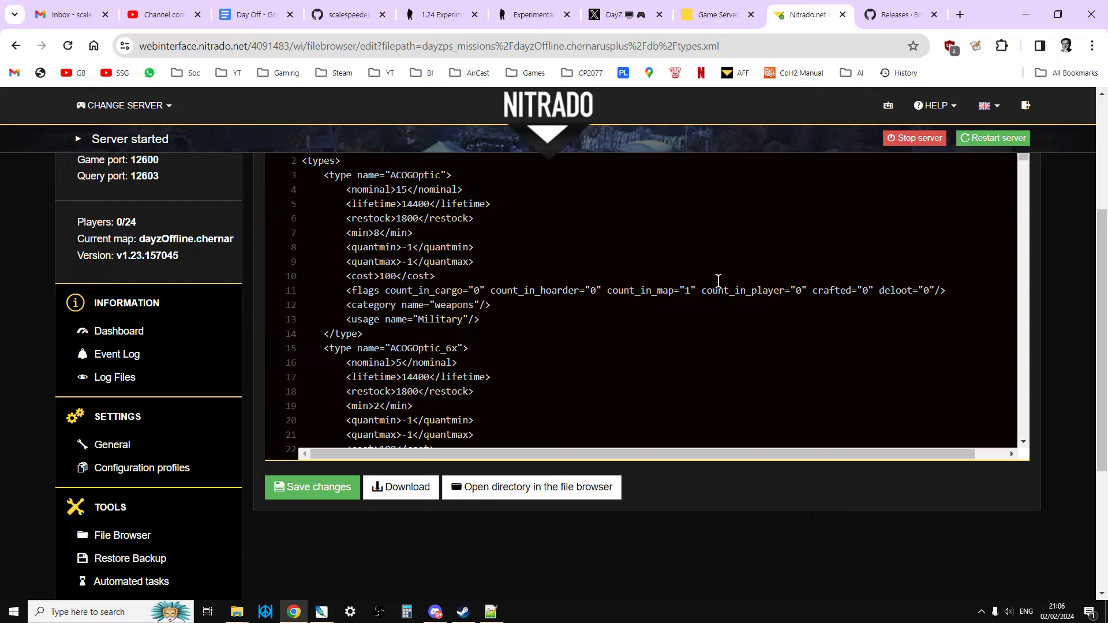
Skim the types.xml entries around Wrench and return to the db folder's file listing.
drag(1024, 160, 1014, 406)
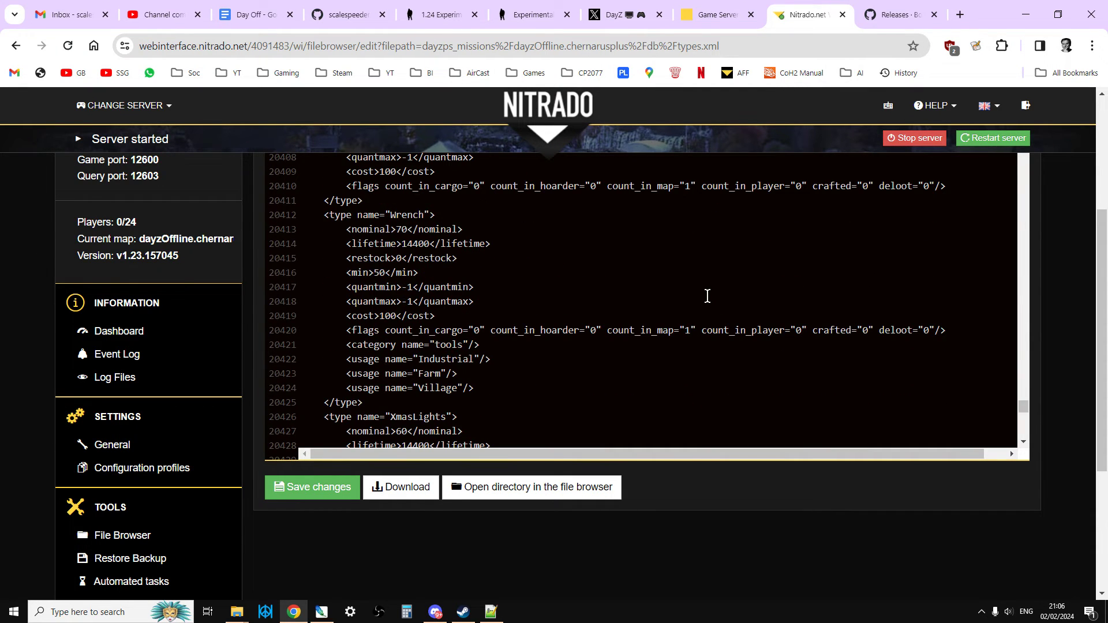
scroll(707, 295, up, 2)
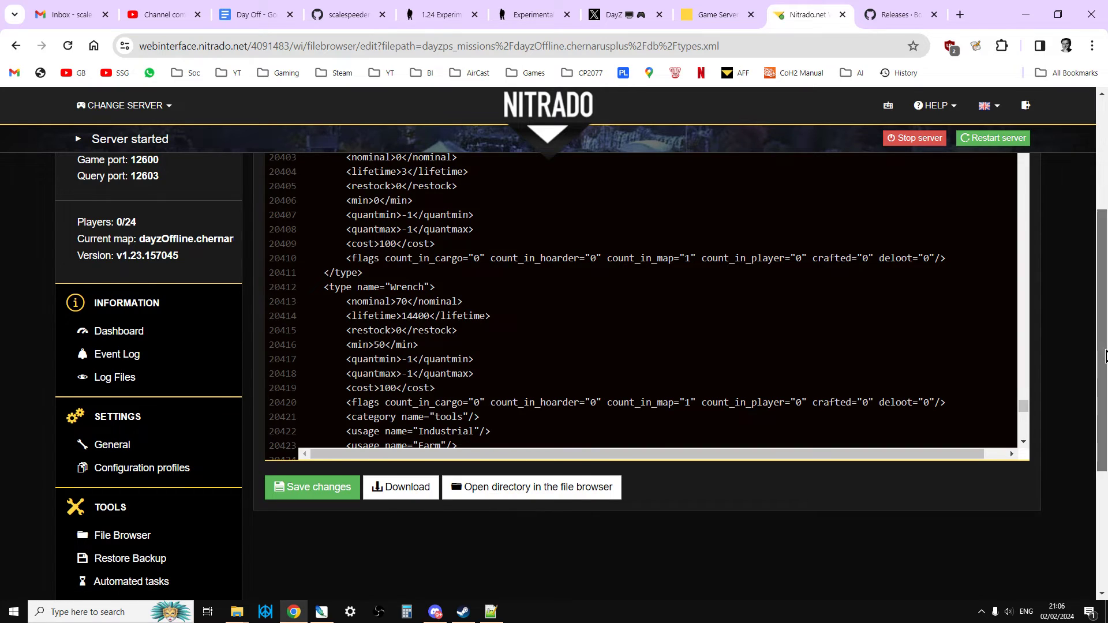
scroll(1051, 287, up, 2)
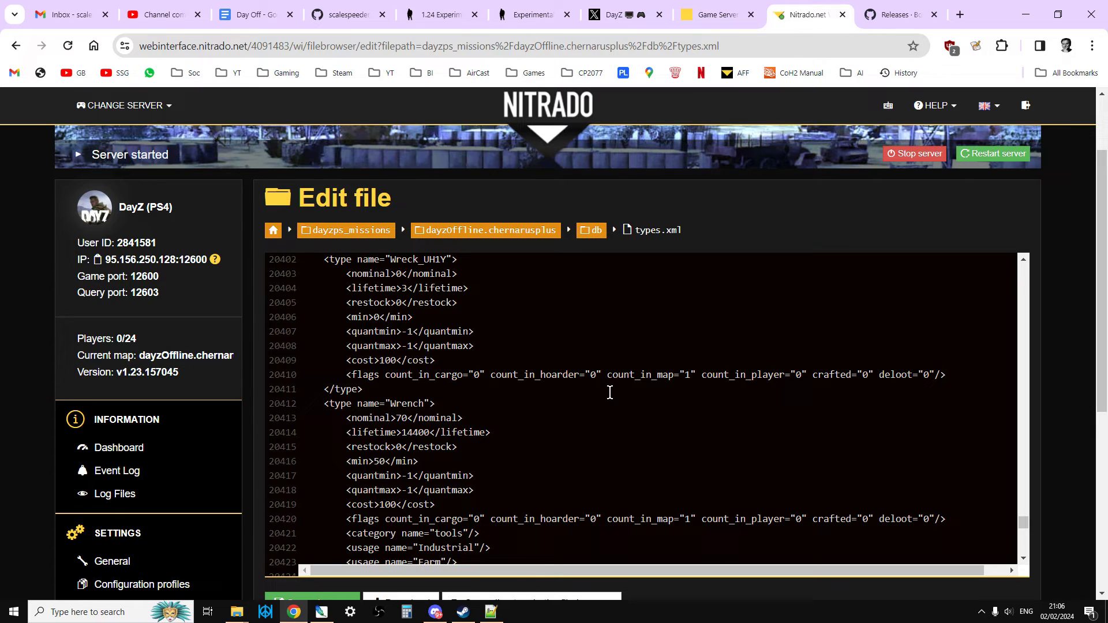
click(595, 233)
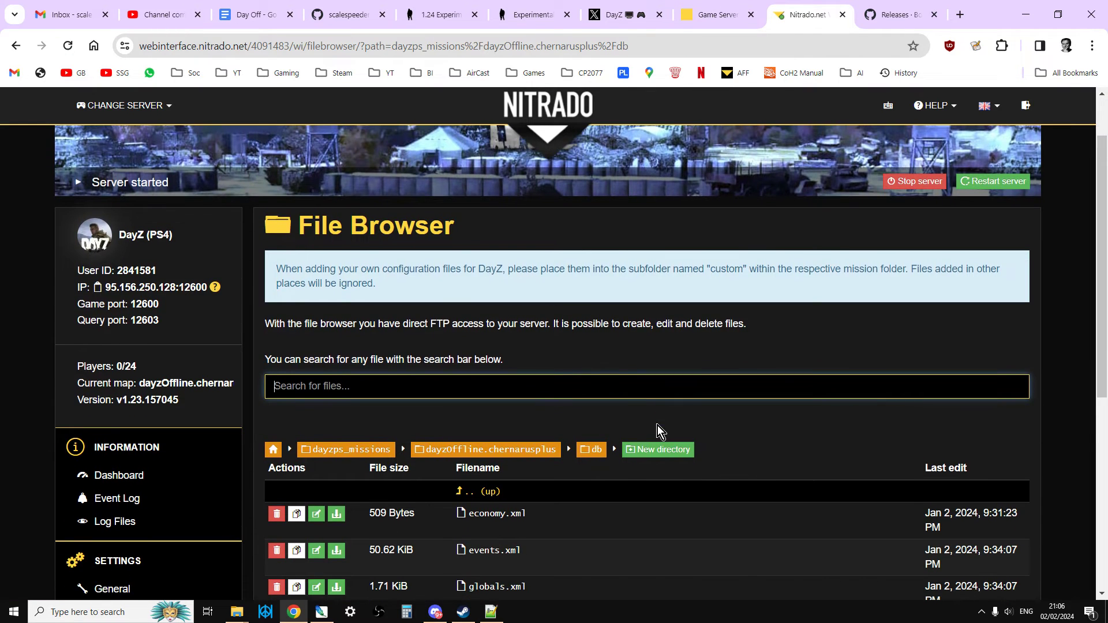
scroll(670, 456, down, 4)
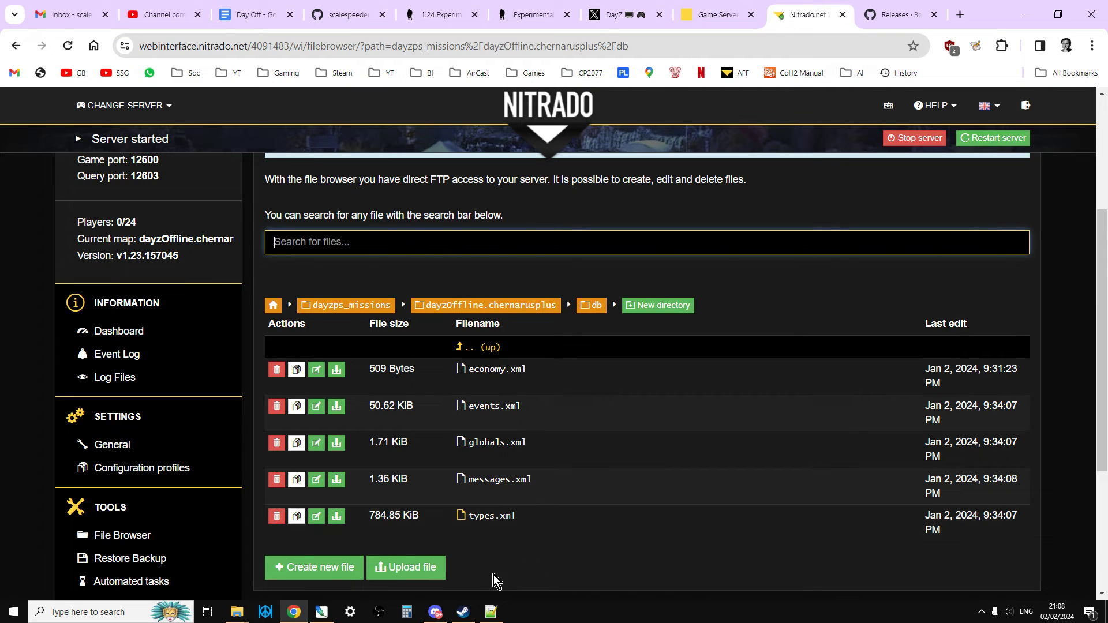
Switch to Steam and check that the library's type filter includes Games and Tools.
click(463, 612)
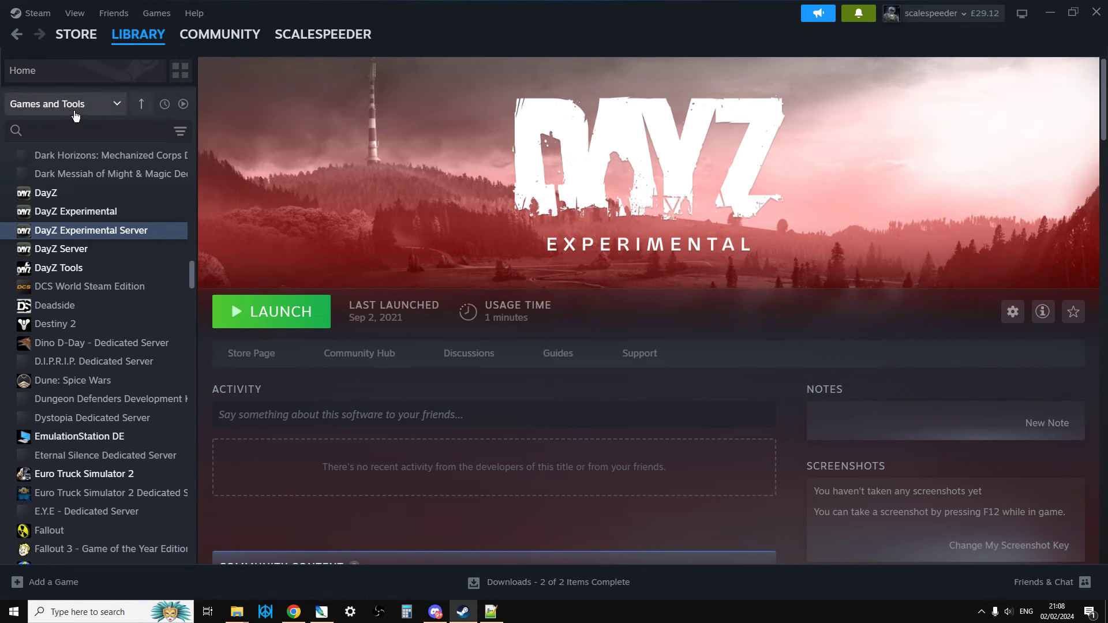
click(100, 110)
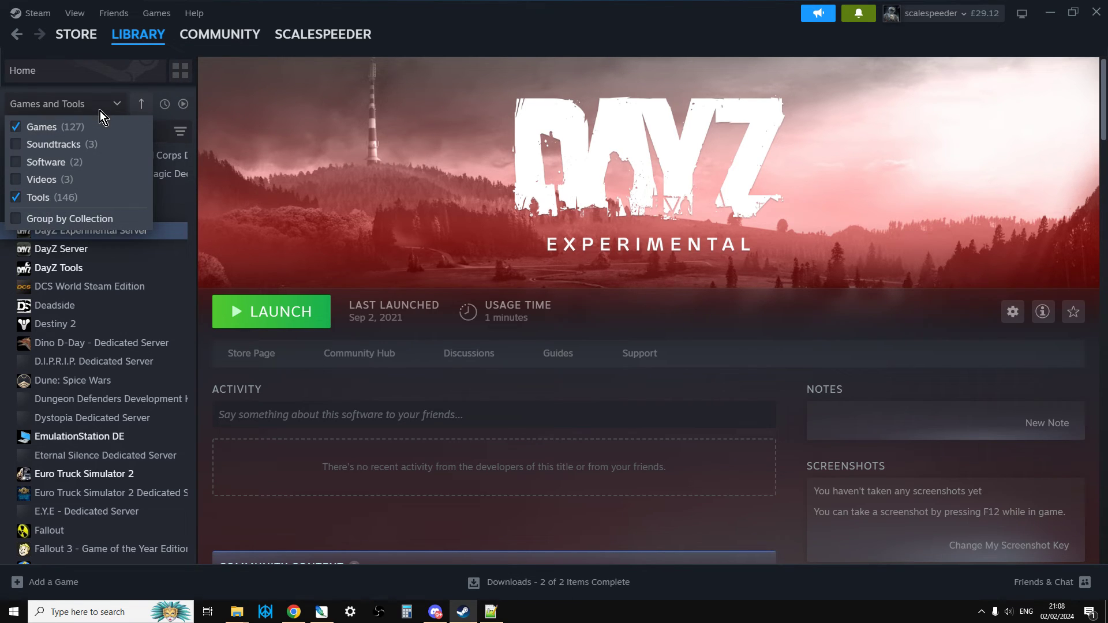
click(91, 108)
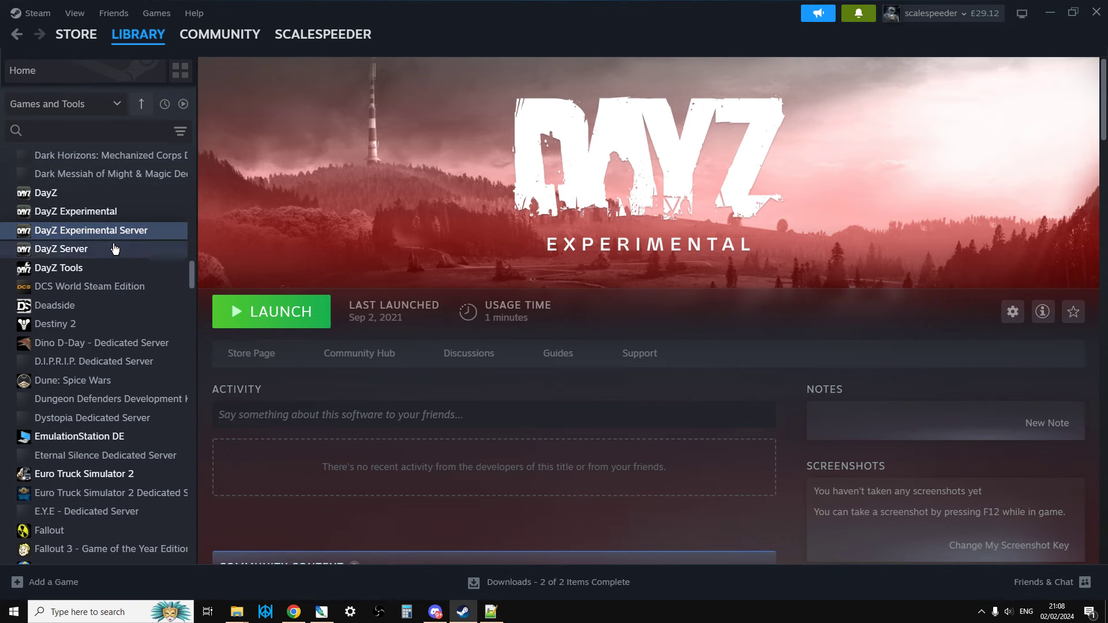
Switch to File Explorer, go to Steam's steamapps\common folder and show its full path as text.
mouse_move(241, 618)
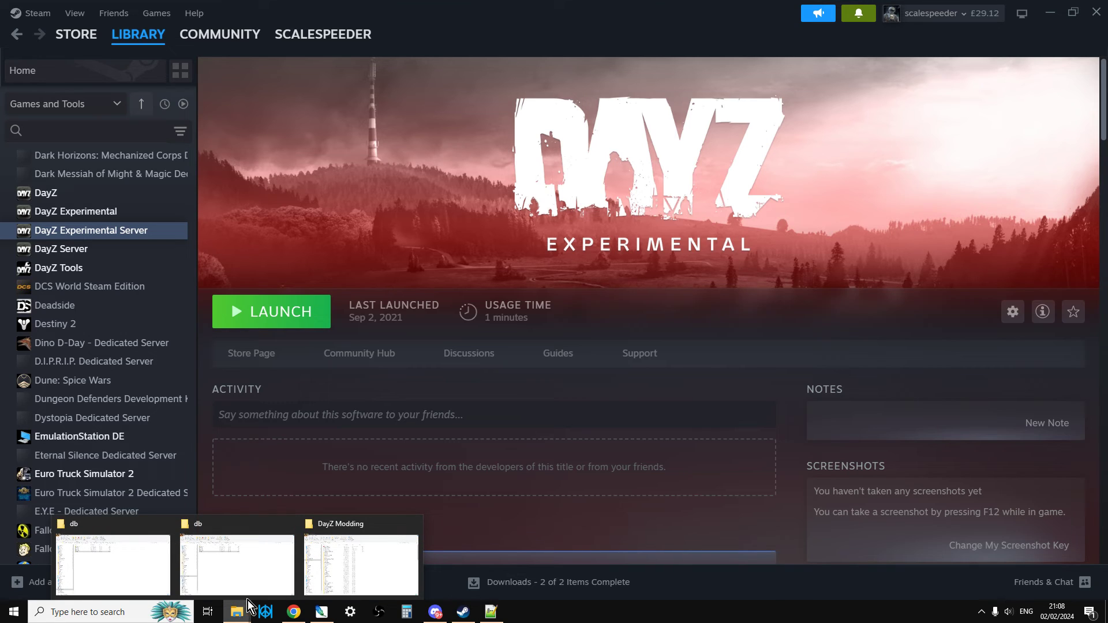
click(211, 576)
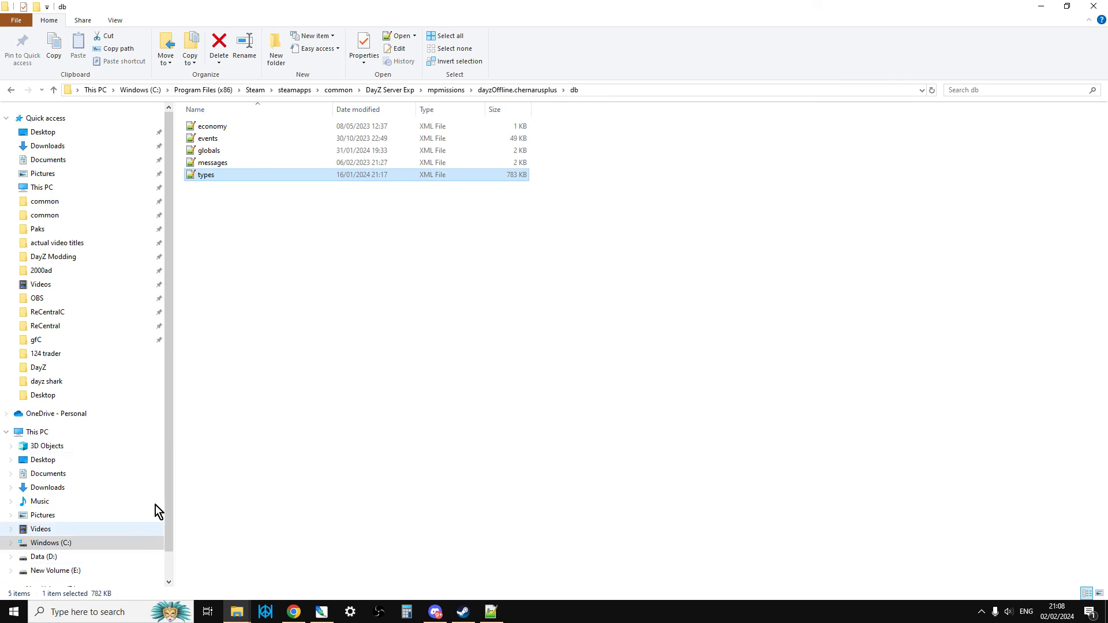
click(60, 204)
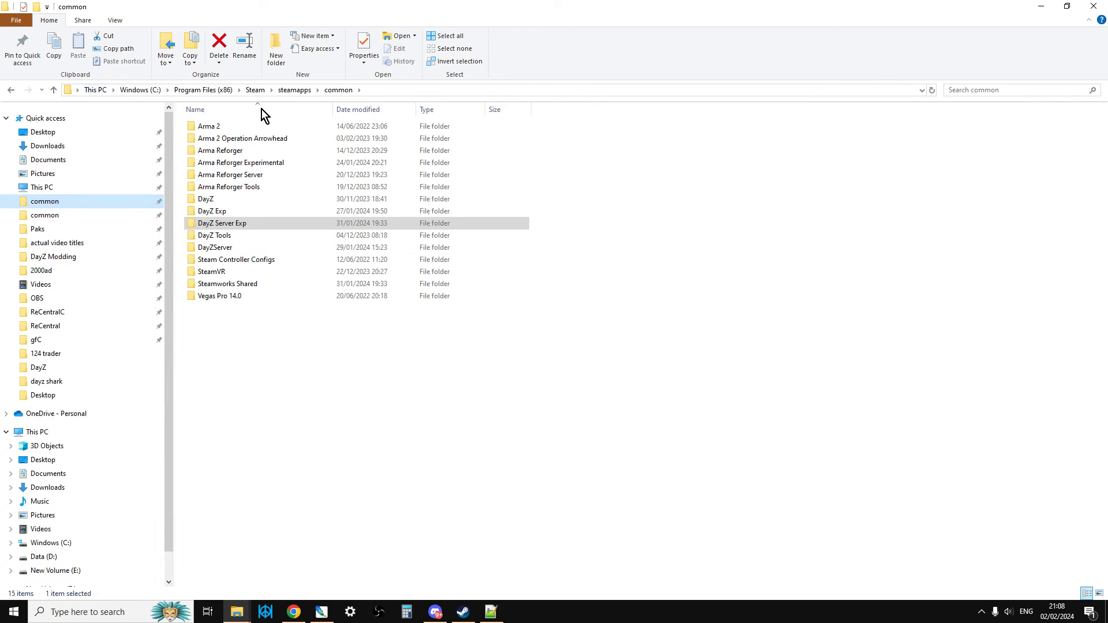
click(374, 90)
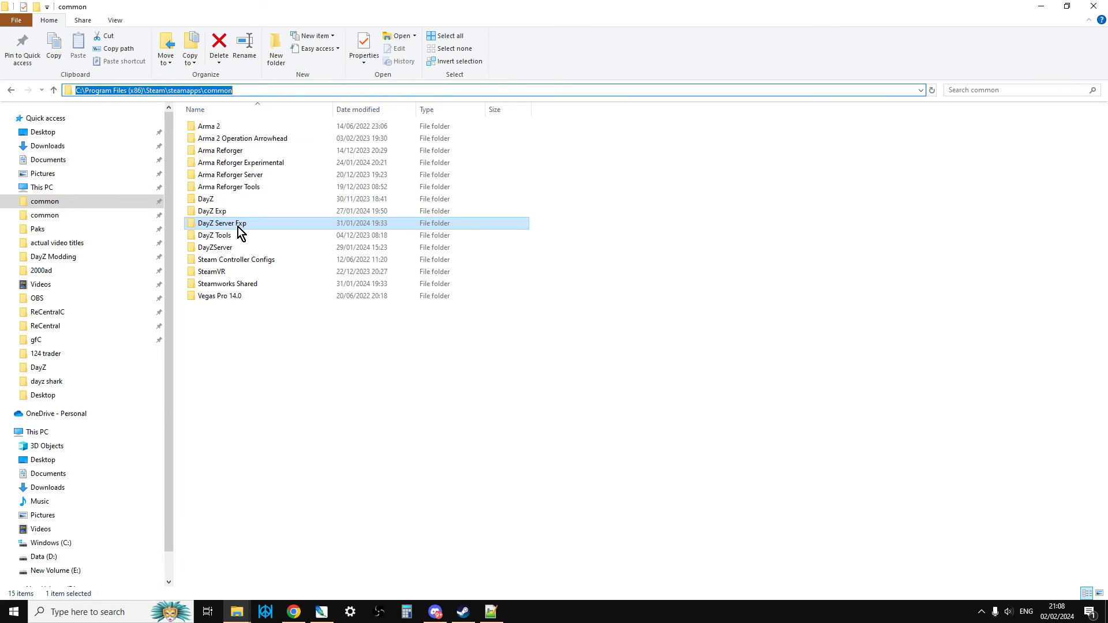
Open the dayzOffline.chernarusplus mission folder inside mpmissions of DayZ Server Exp.
double_click(237, 226)
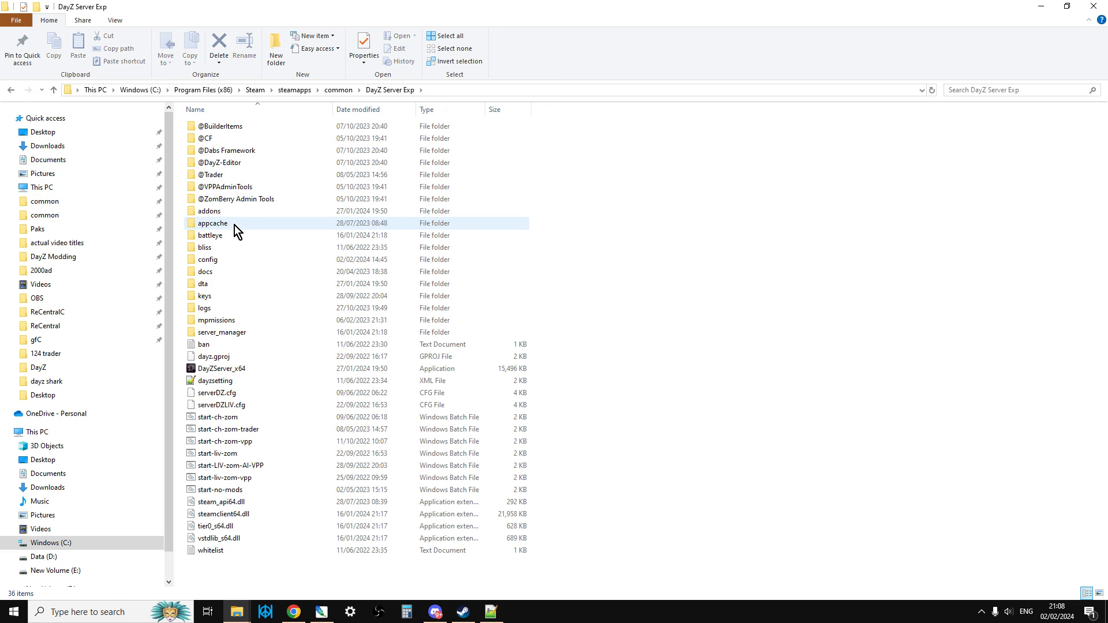
double_click(217, 323)
double_click(227, 130)
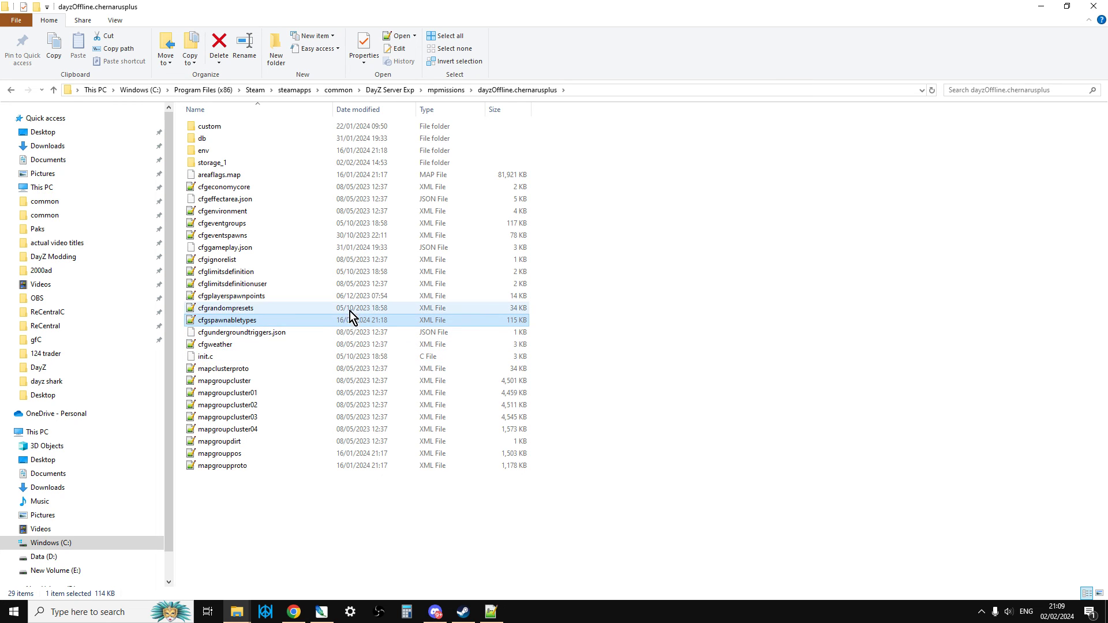
Point out the mission configuration files cfgrandompresets, cfglimitsdefinition and cfgignorelist by selecting each one in turn.
click(354, 307)
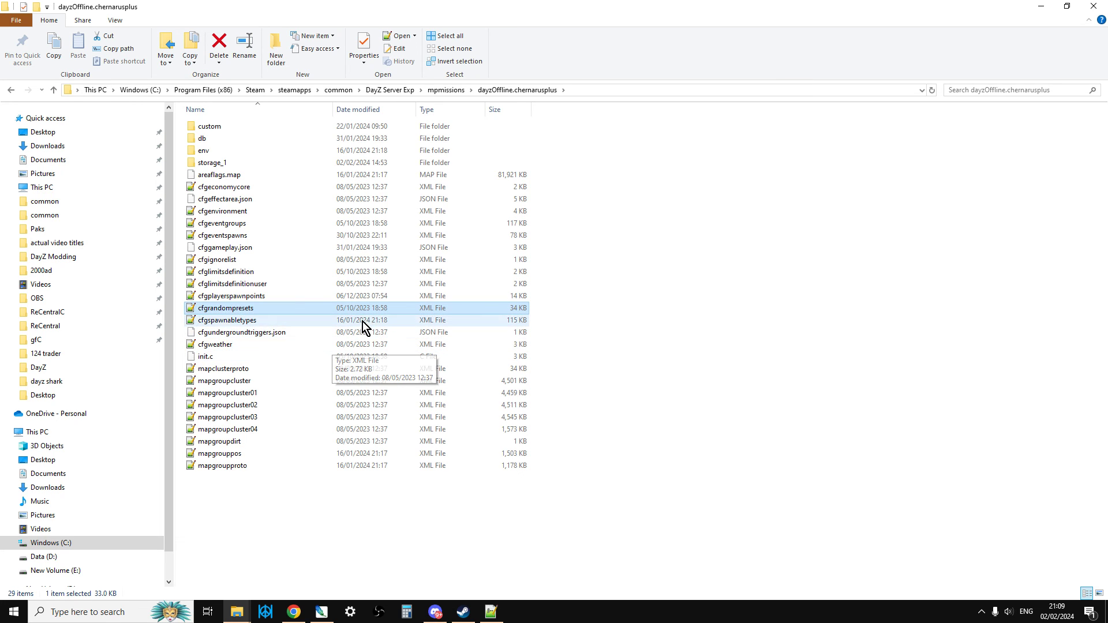
click(365, 272)
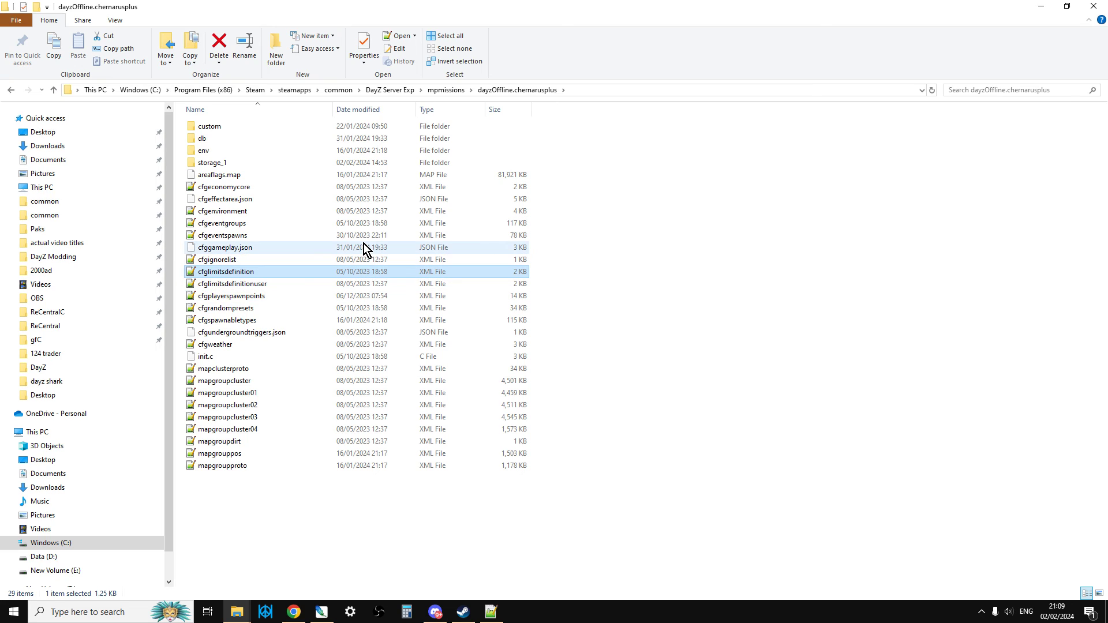
click(358, 261)
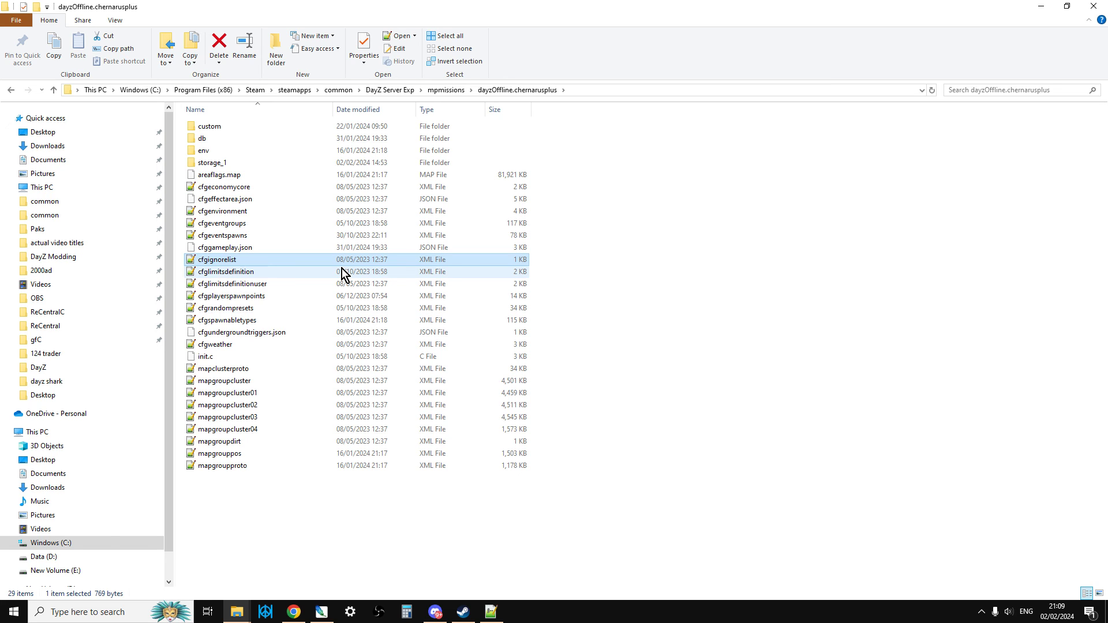
Switch to Chrome and open the web interface of the DayZ dayzOffline.chernarusplus server from Nitrado's game server list.
click(294, 612)
click(461, 13)
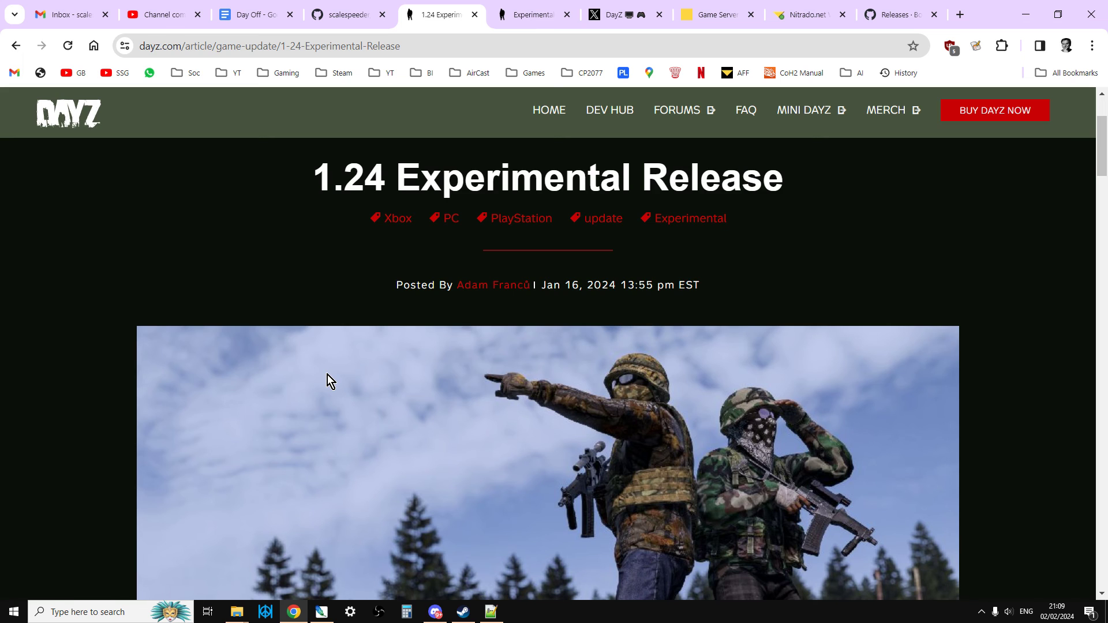
click(803, 14)
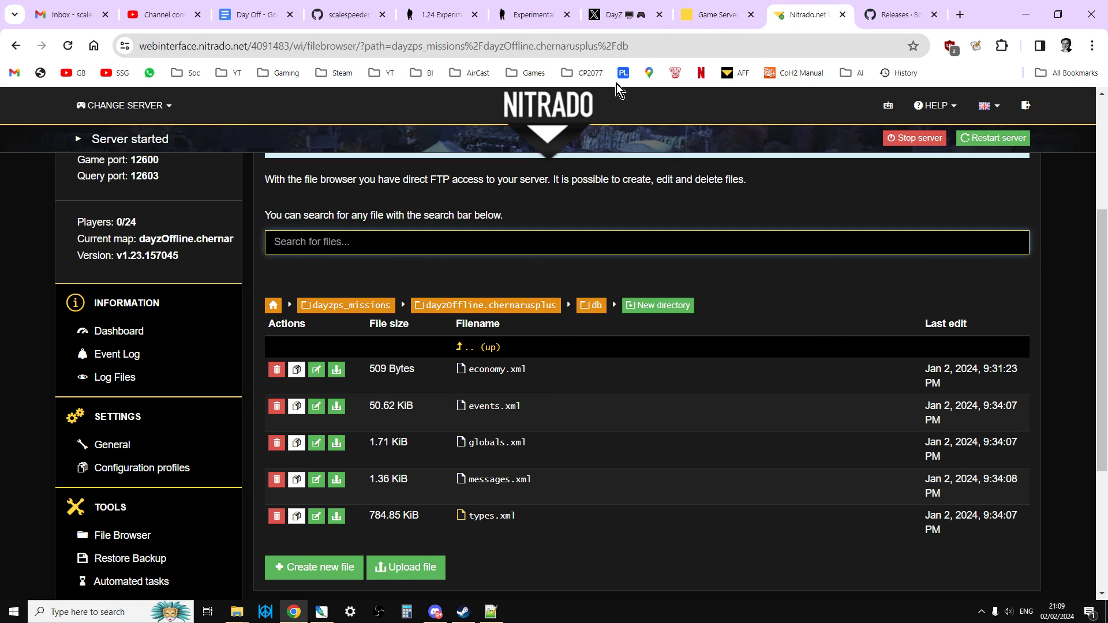
click(687, 11)
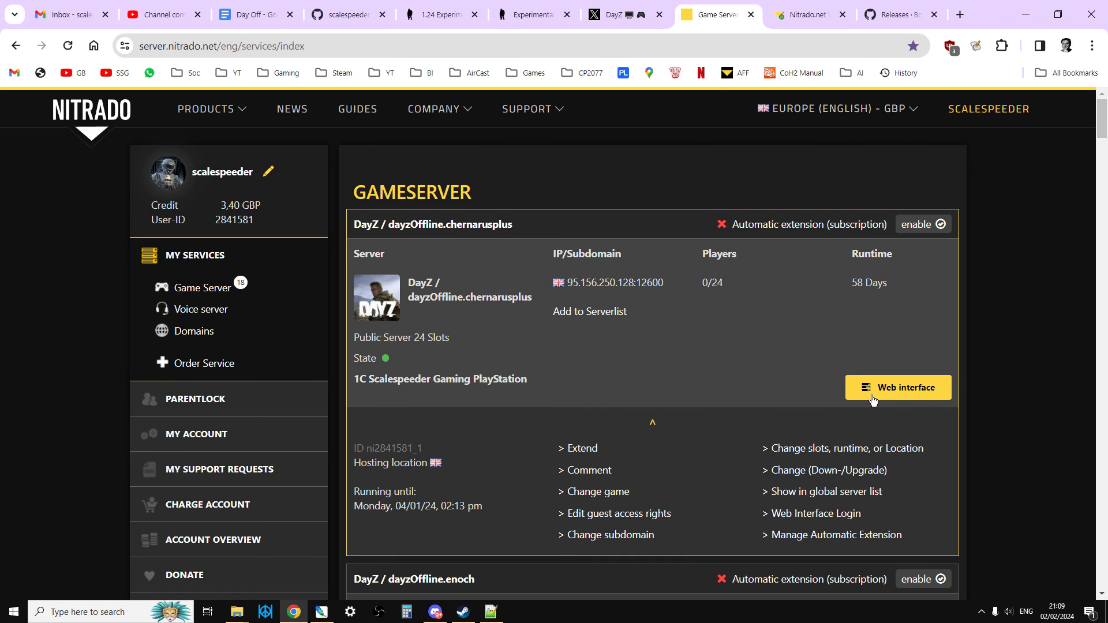
click(869, 388)
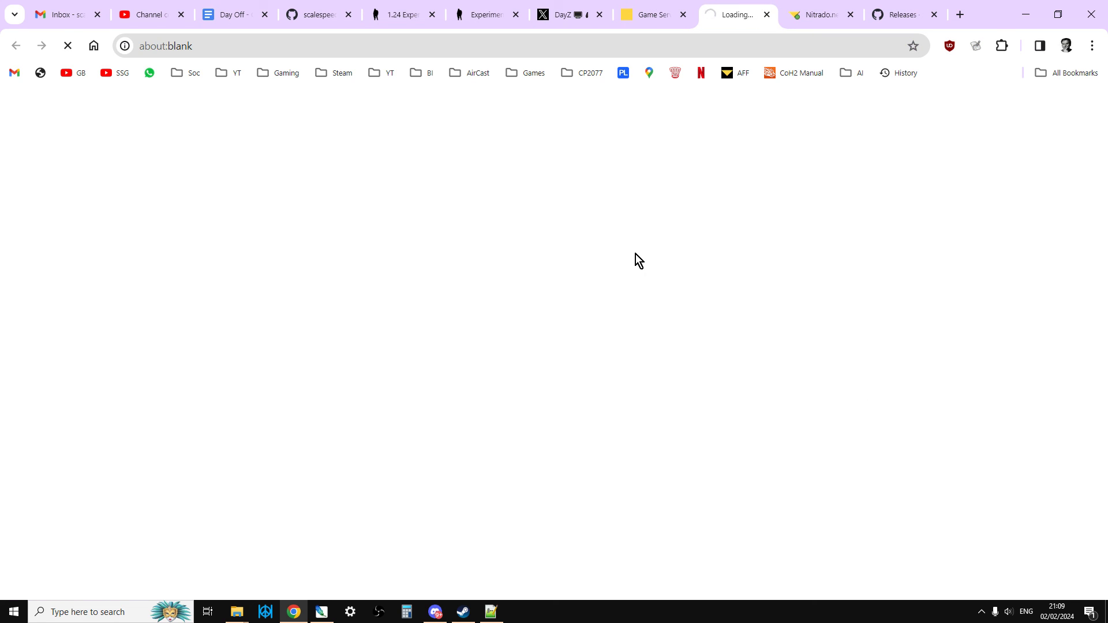
Highlight the game version in the Server Status section and return to the 1.24 Experimental Release article.
scroll(632, 268, down, 3)
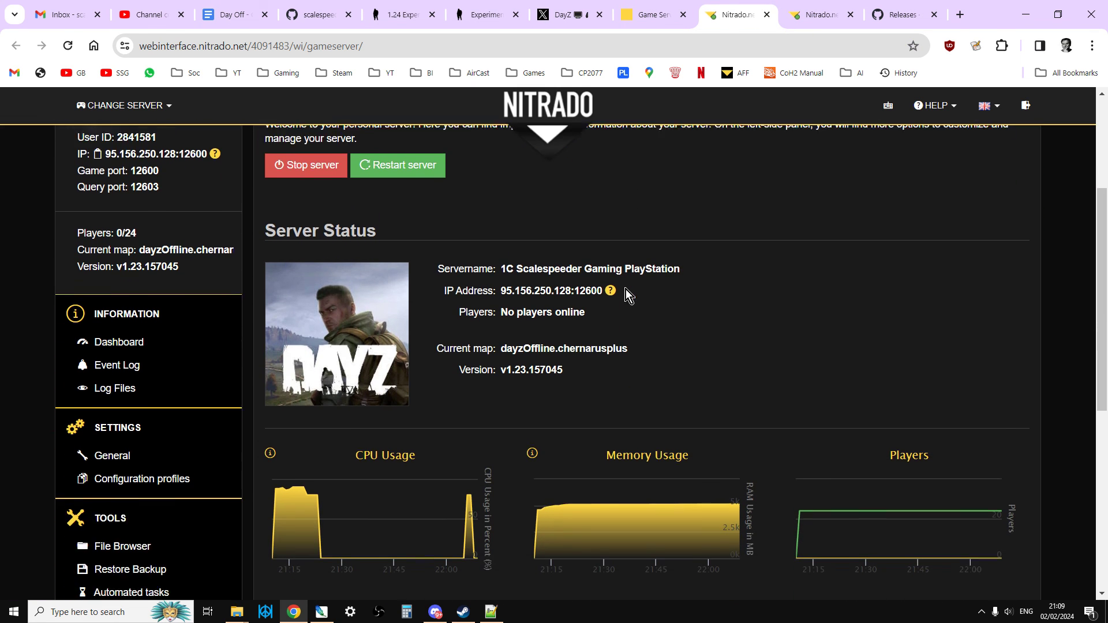
drag(565, 365, 458, 361)
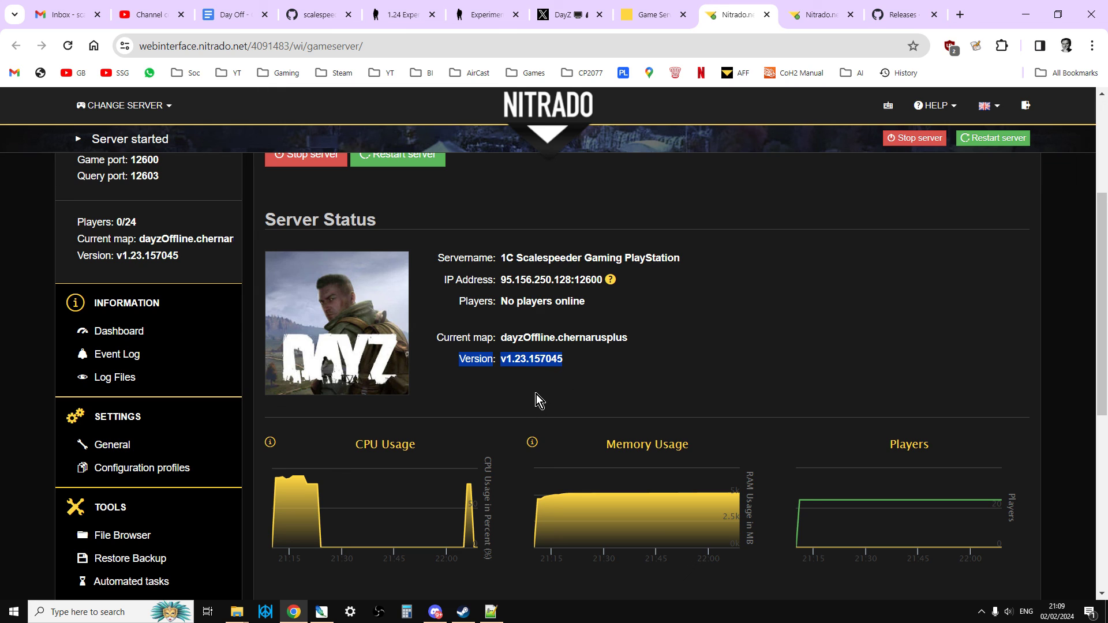
scroll(405, 414, down, 1)
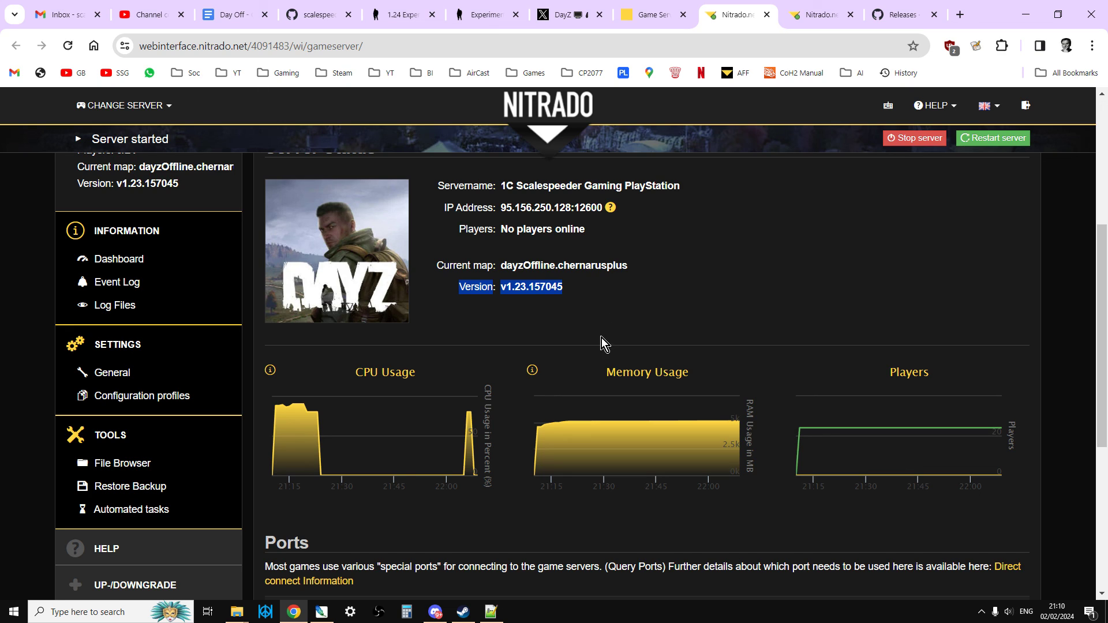
scroll(615, 307, up, 1)
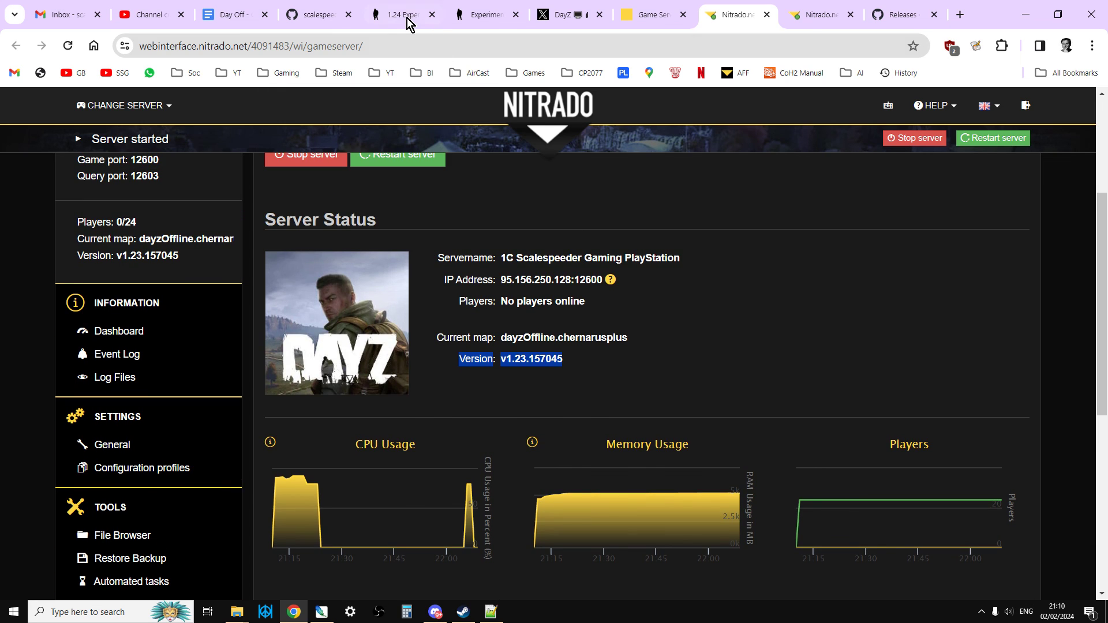
click(404, 16)
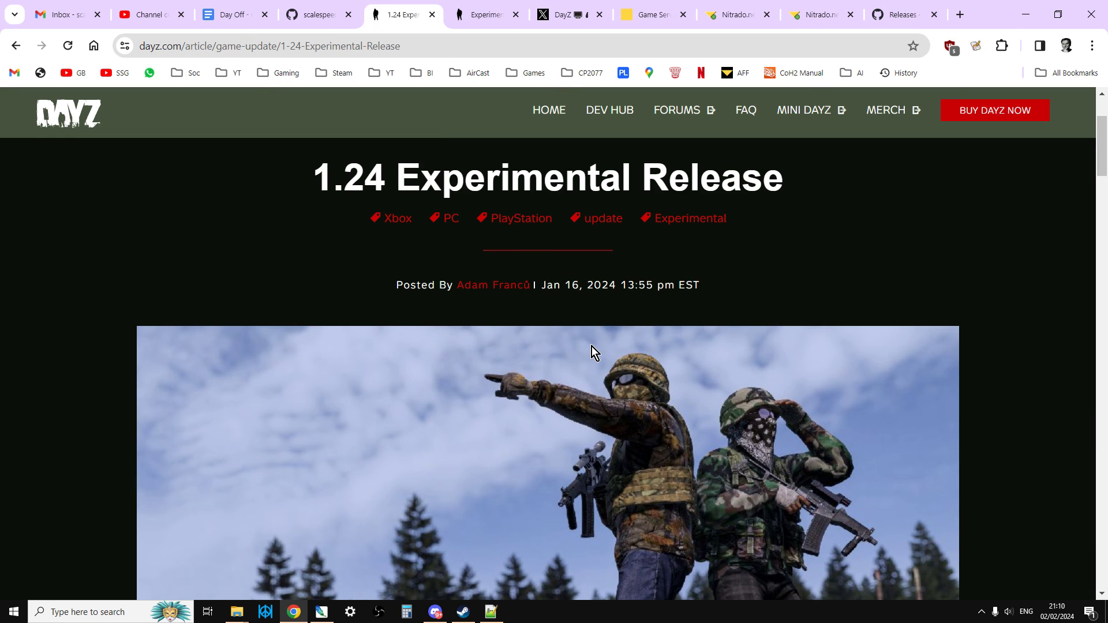